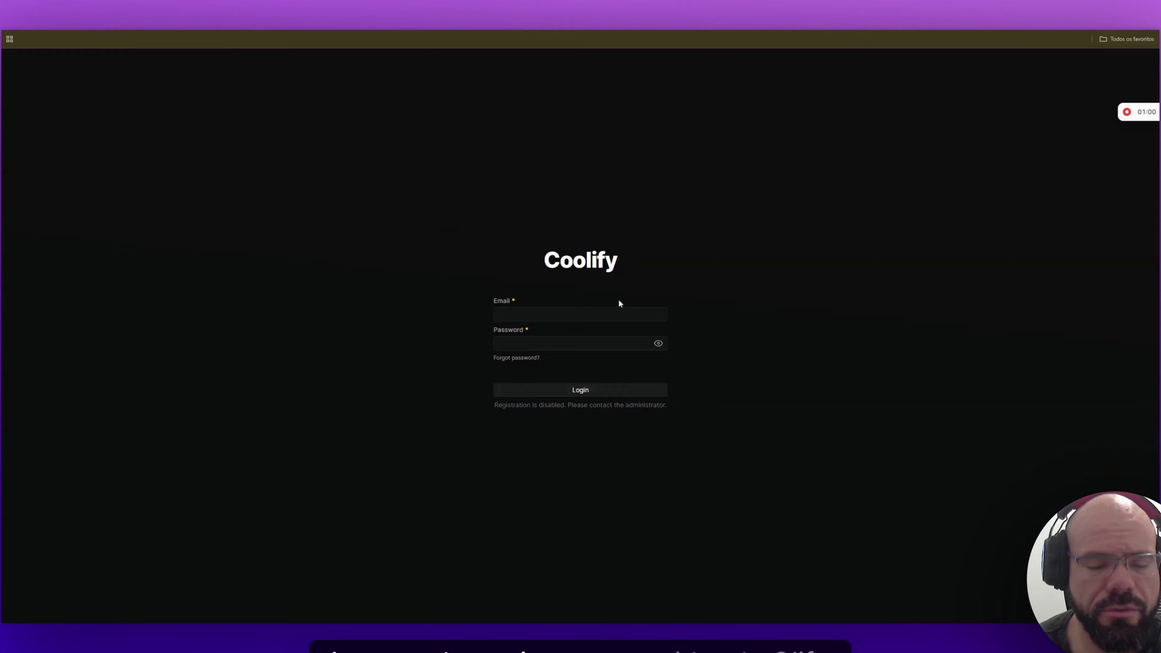
- Sign in to Coolify with the saved email and password, then submit the one-time 2FA code
click(619, 314)
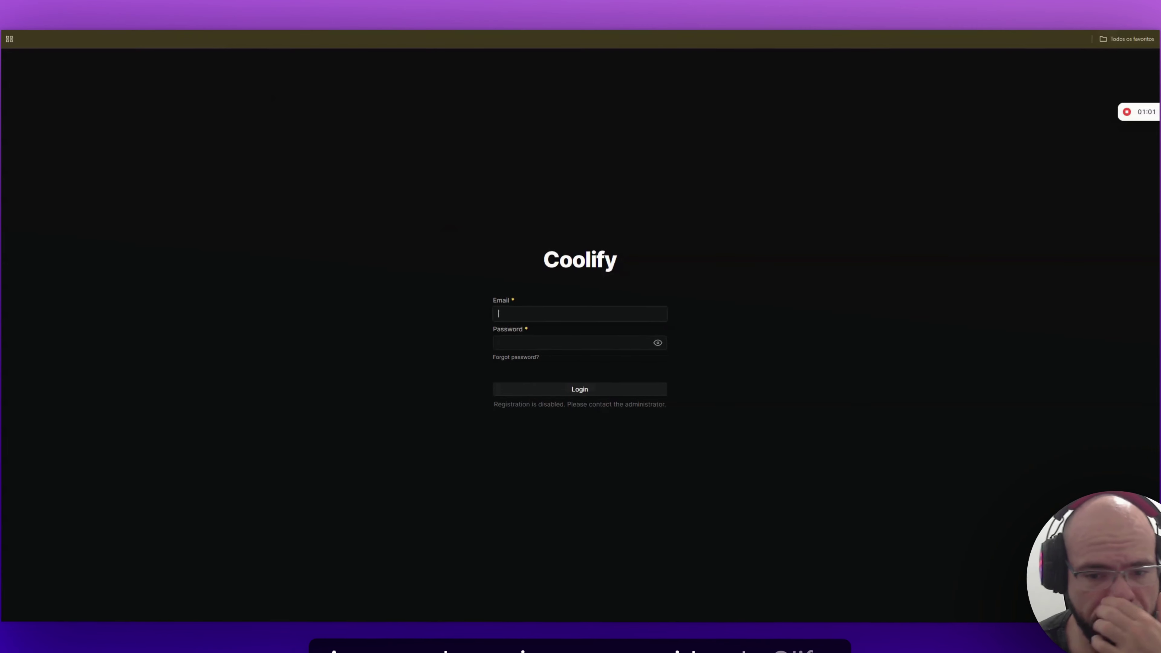
key(Down)
key(Return)
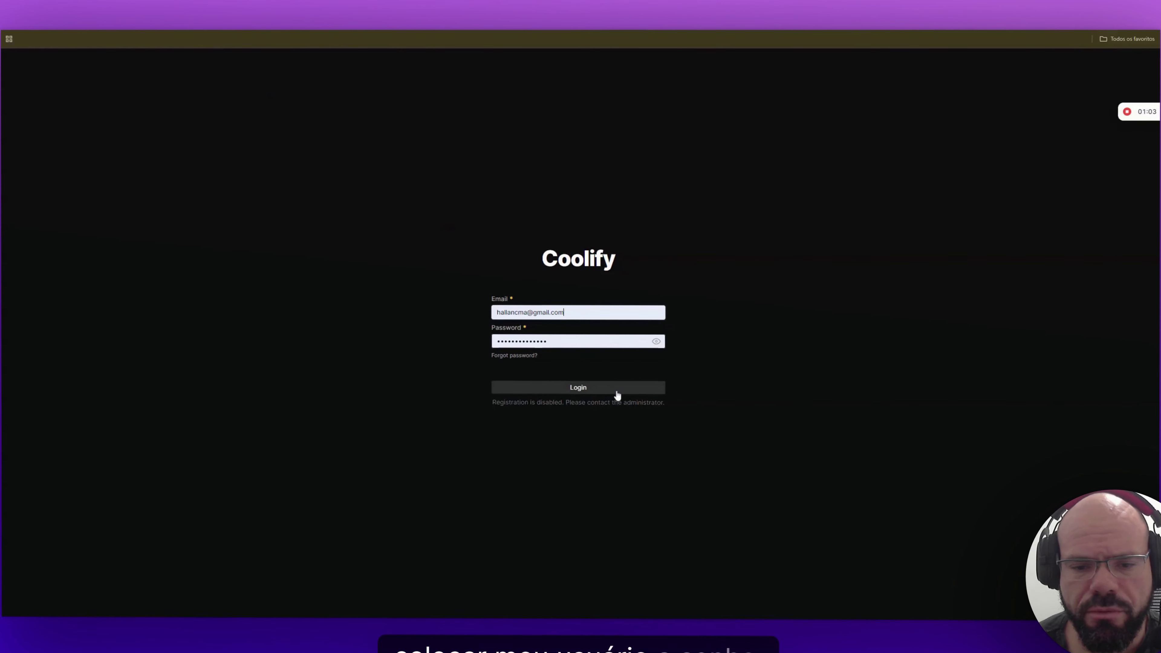
click(617, 388)
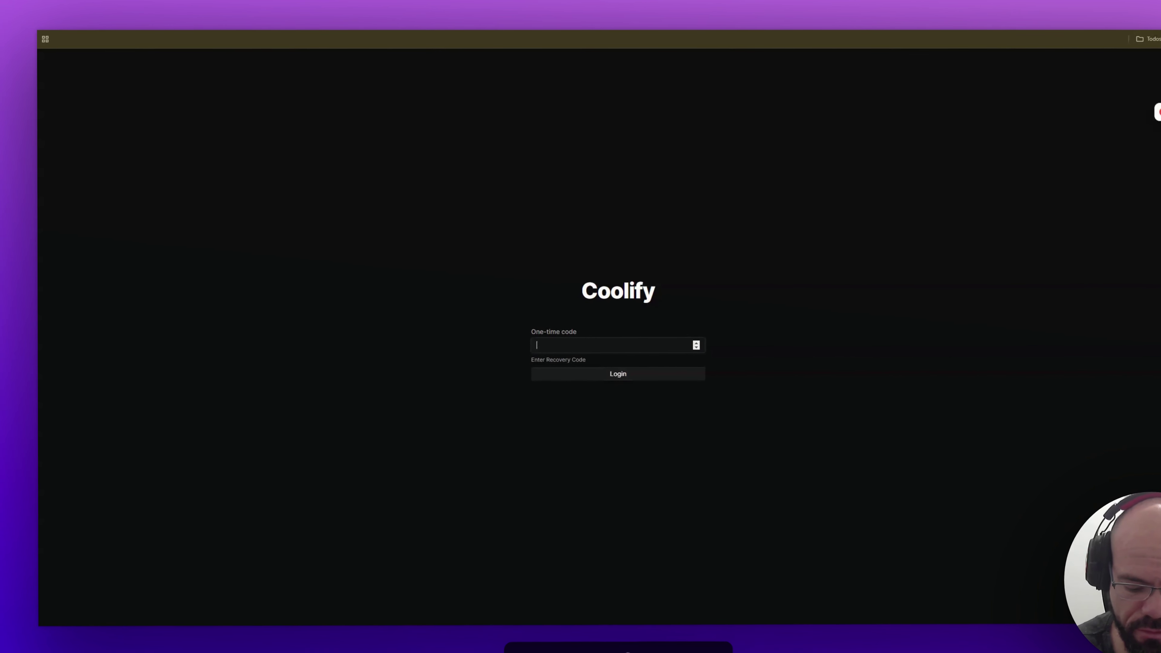
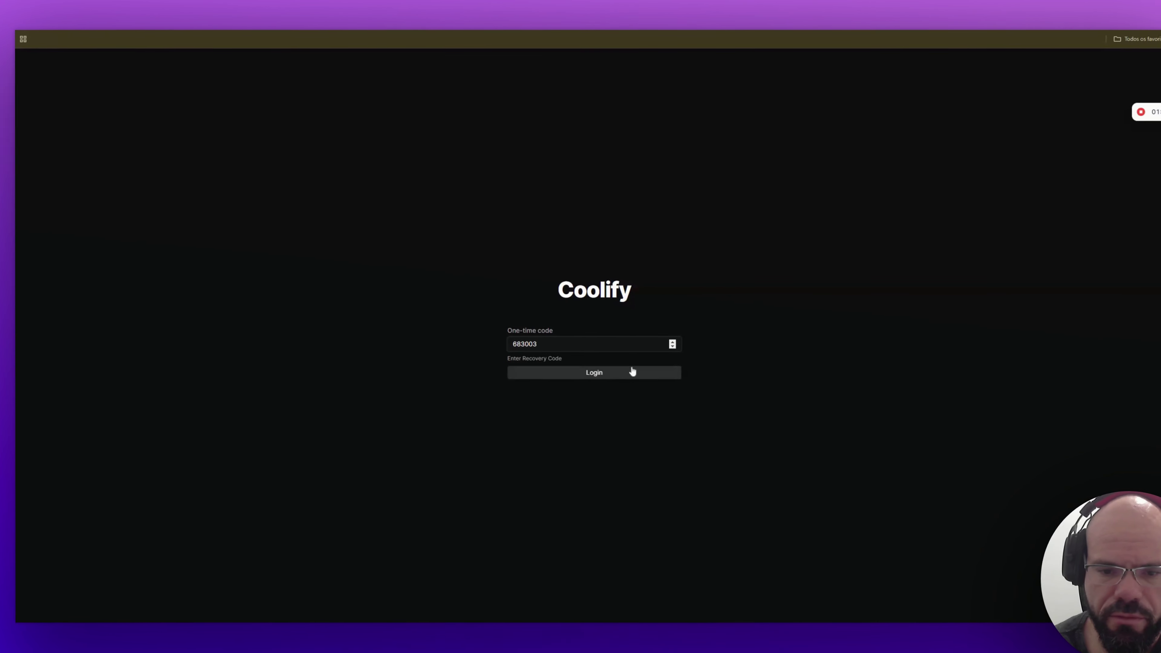
click(633, 372)
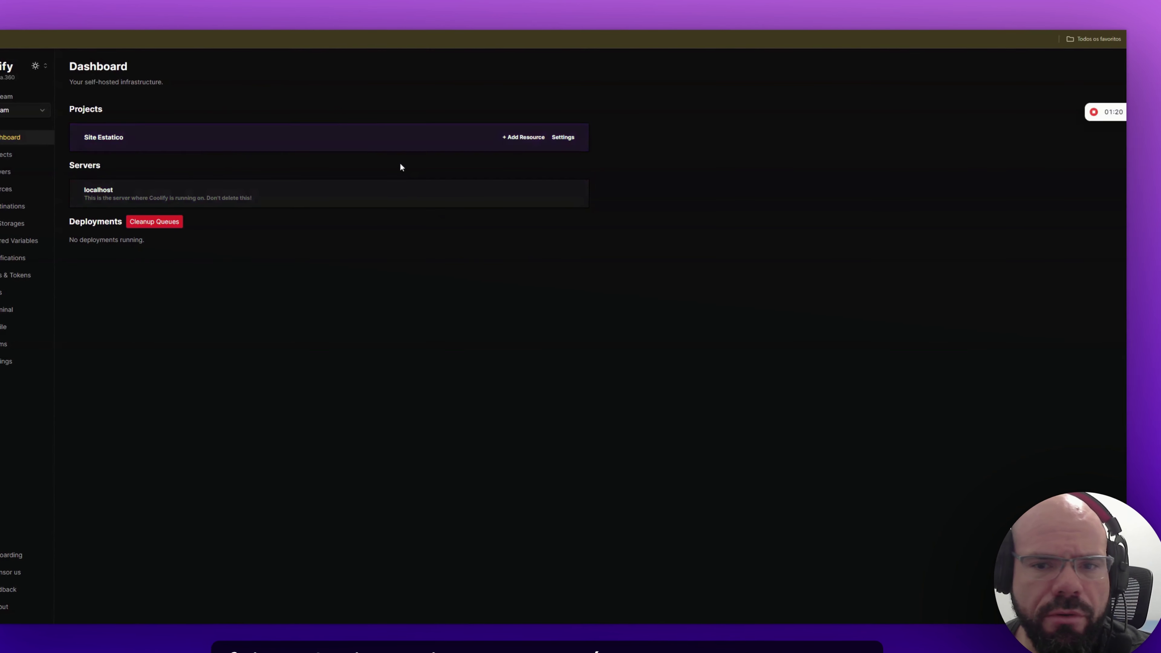
- Permanently delete the Site Estatico project, confirming with its copied name
click(138, 140)
click(219, 67)
drag(446, 220, 403, 220)
key(ctrl+c)
click(418, 252)
key(ctrl+v)
click(699, 296)
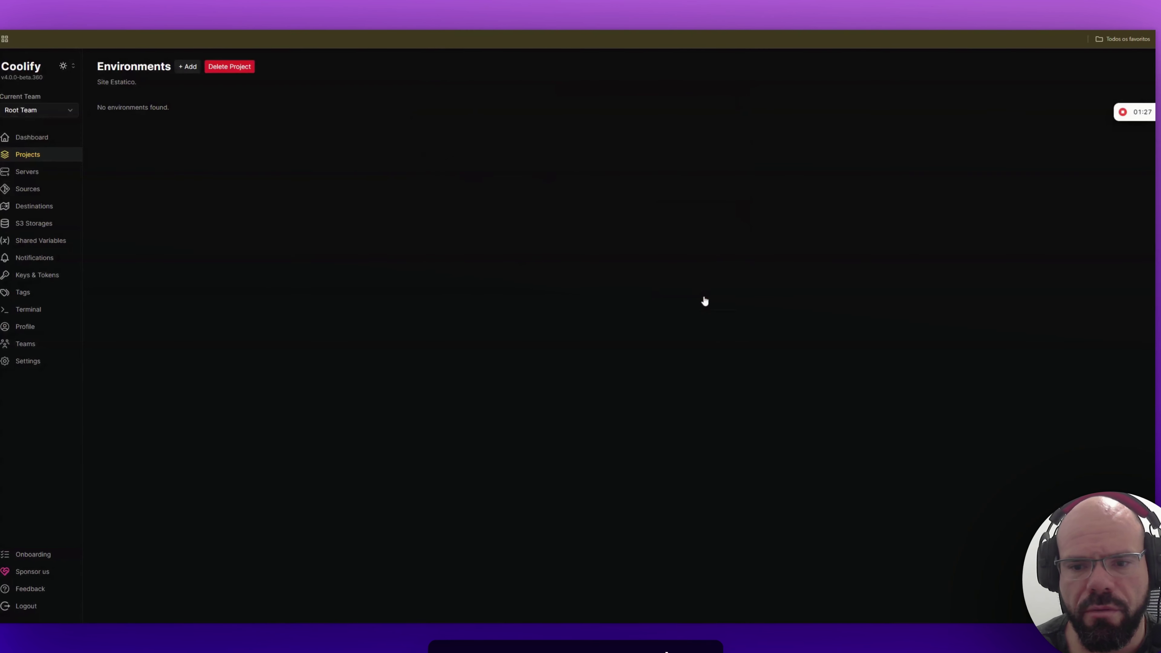
- Return to the Dashboard, dismiss the New Project form unused, and view the empty Projects list
click(62, 144)
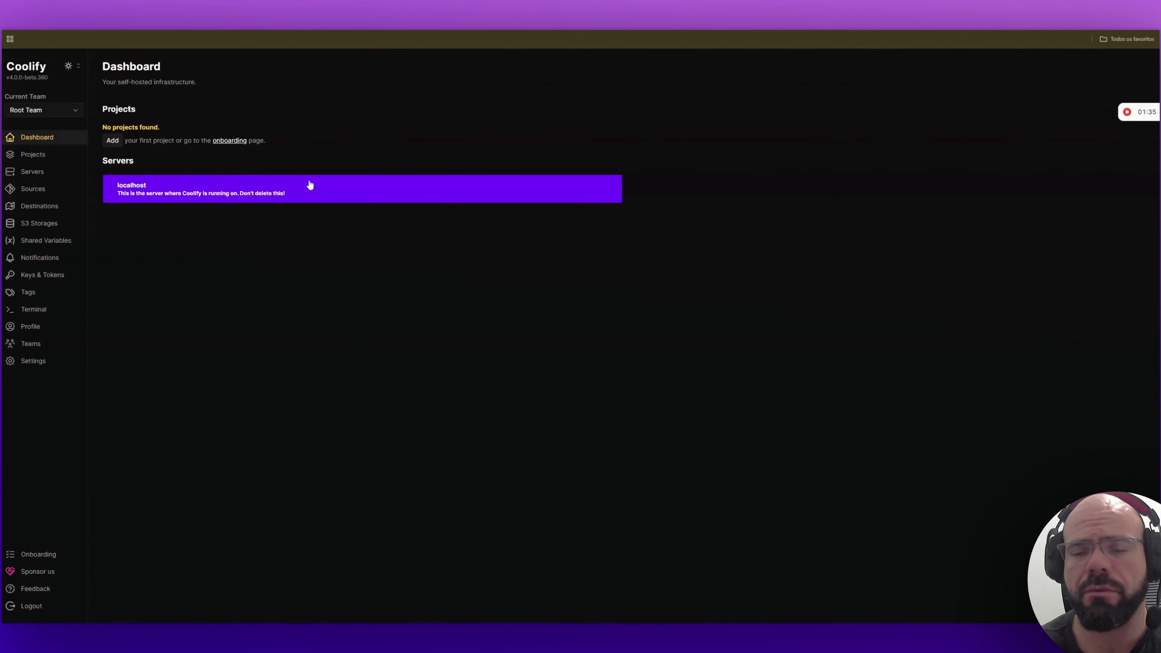
click(106, 143)
click(696, 283)
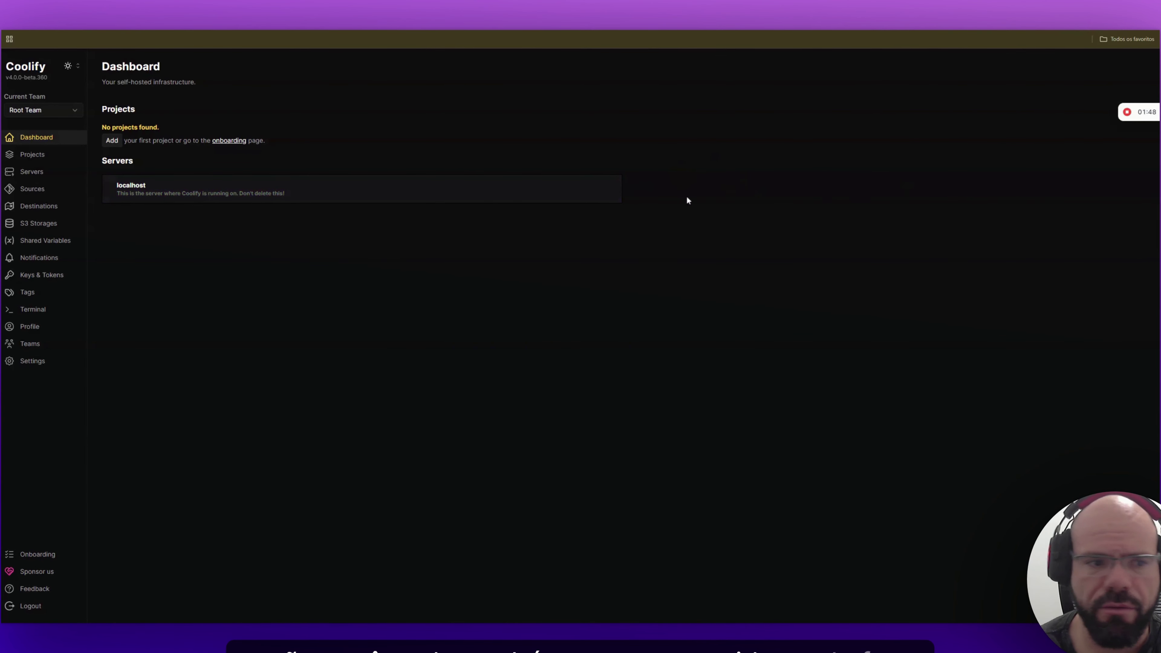
click(32, 155)
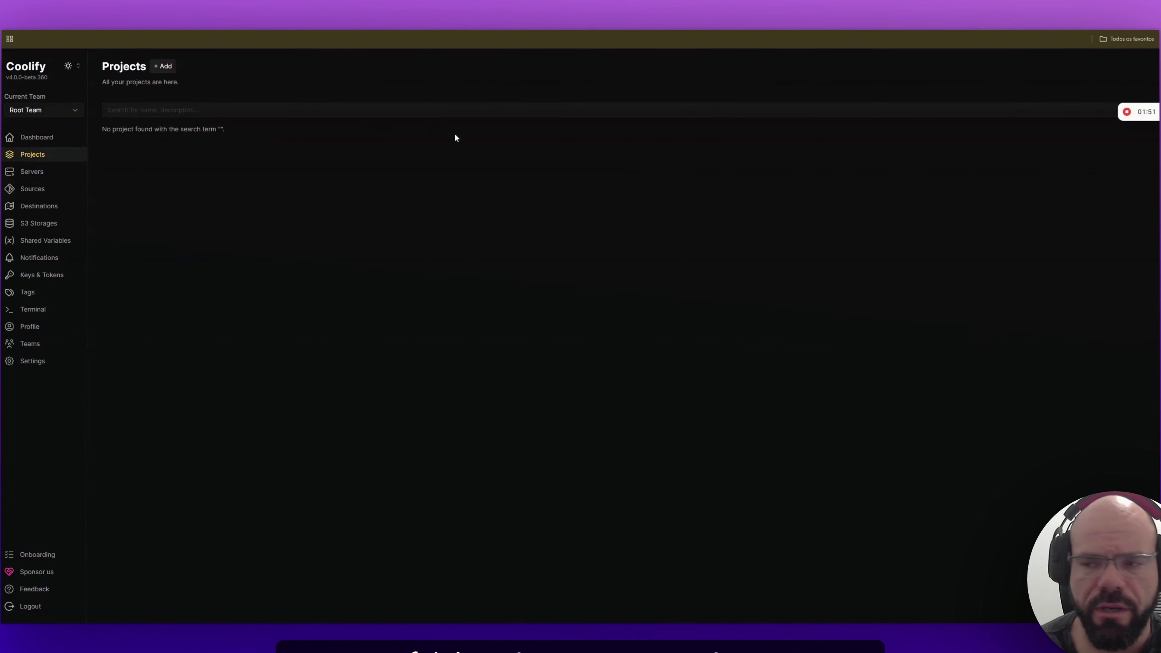
- Look over the localhost server on the Servers page, then view the GitHub source under Sources
click(44, 172)
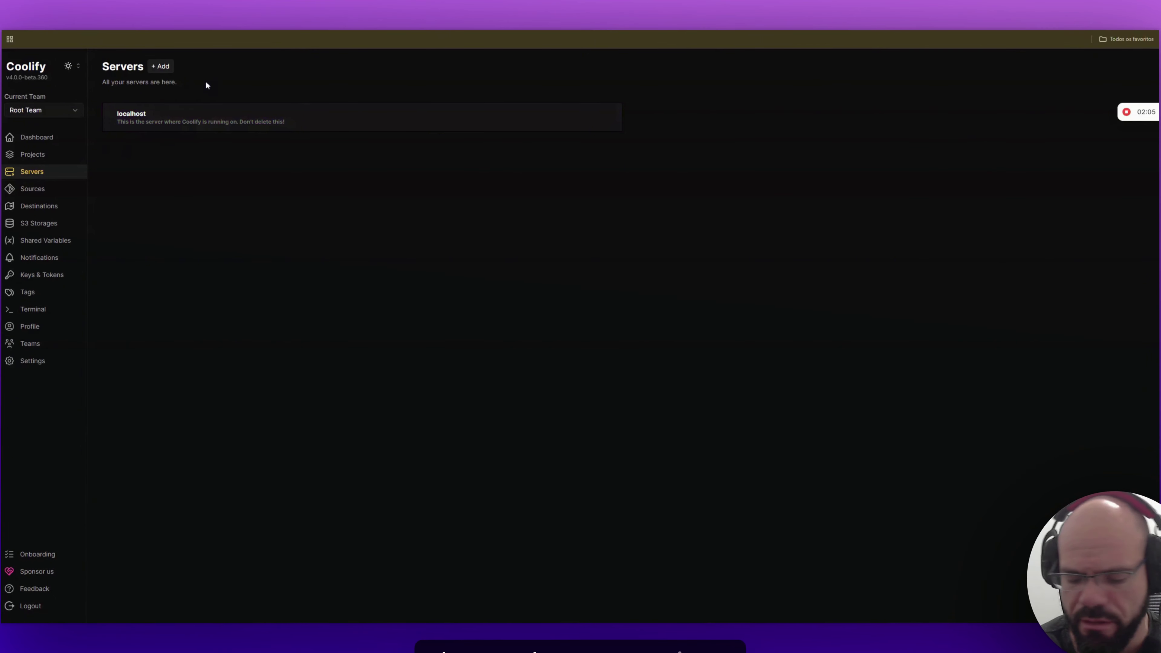
click(30, 191)
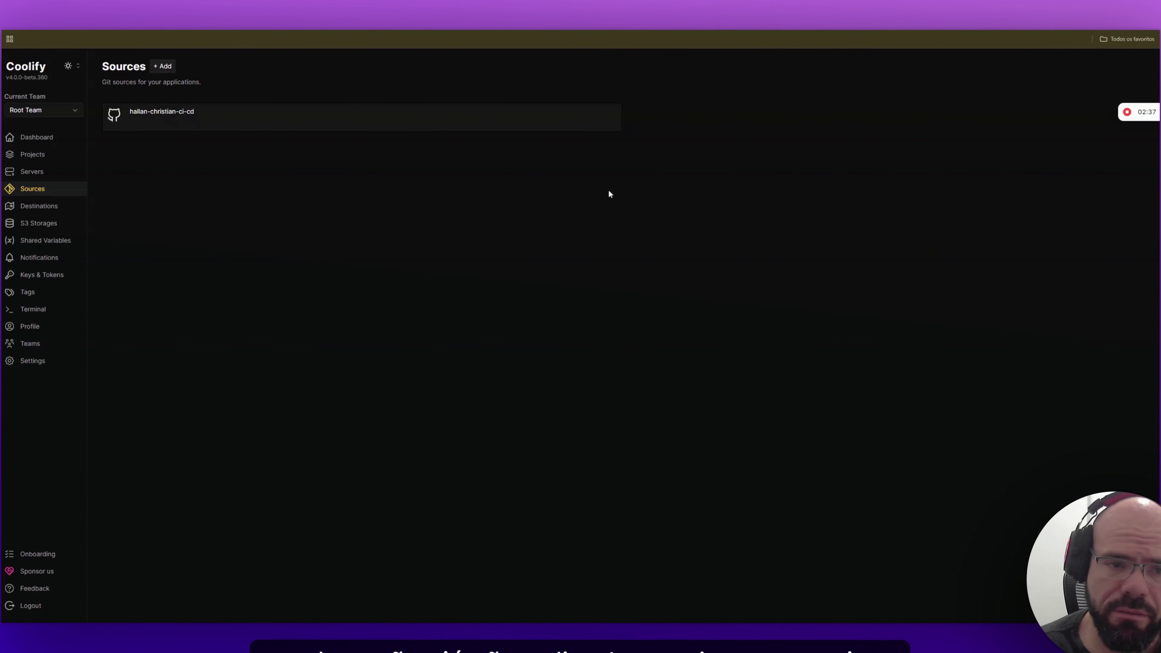
- Bring up the GitHub App source's delete confirmation and select the app name it asks for
click(334, 120)
click(291, 67)
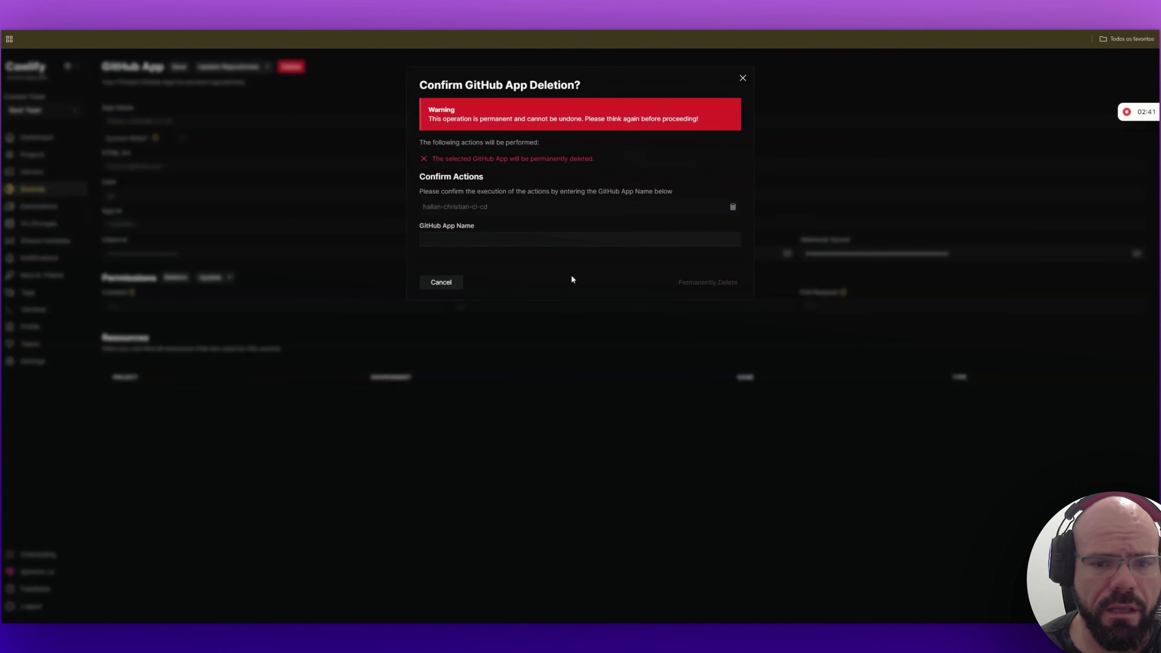
click(475, 206)
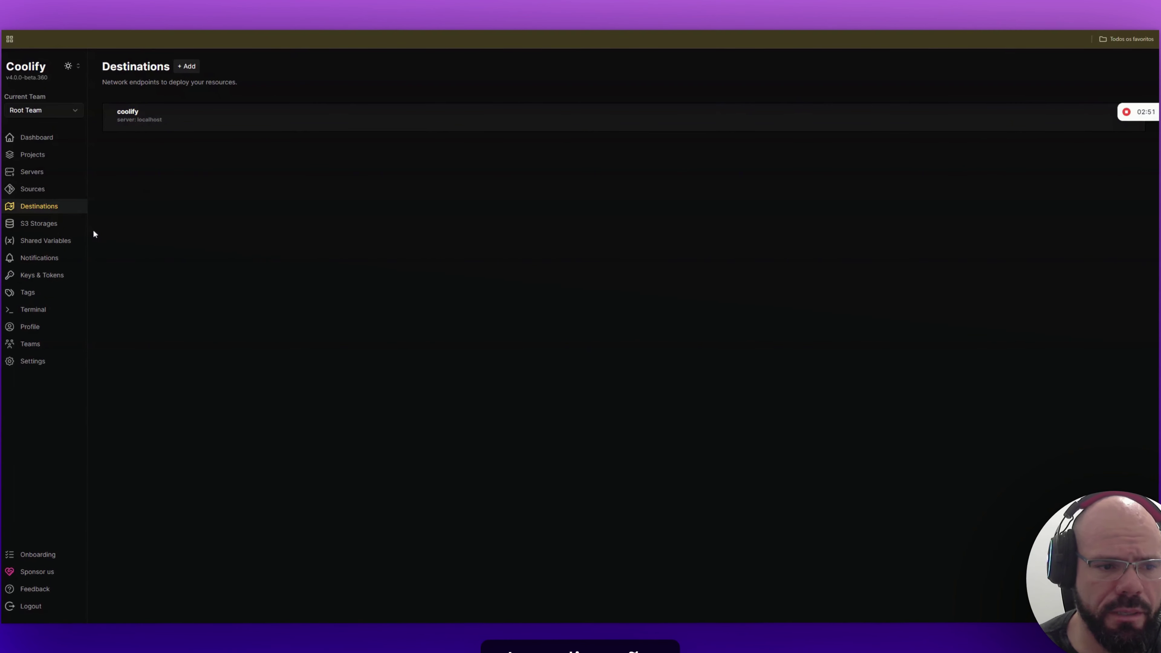
- Check the empty S3 Storages list and its new-storage form without saving, then go to Shared Variables
click(46, 224)
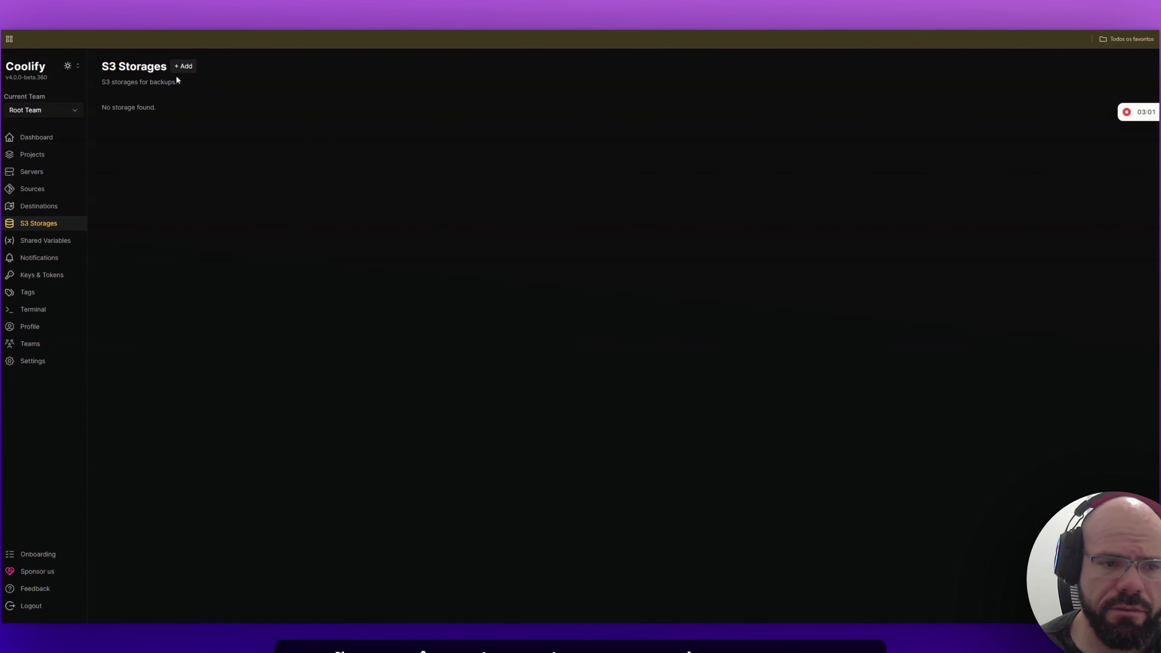
click(181, 69)
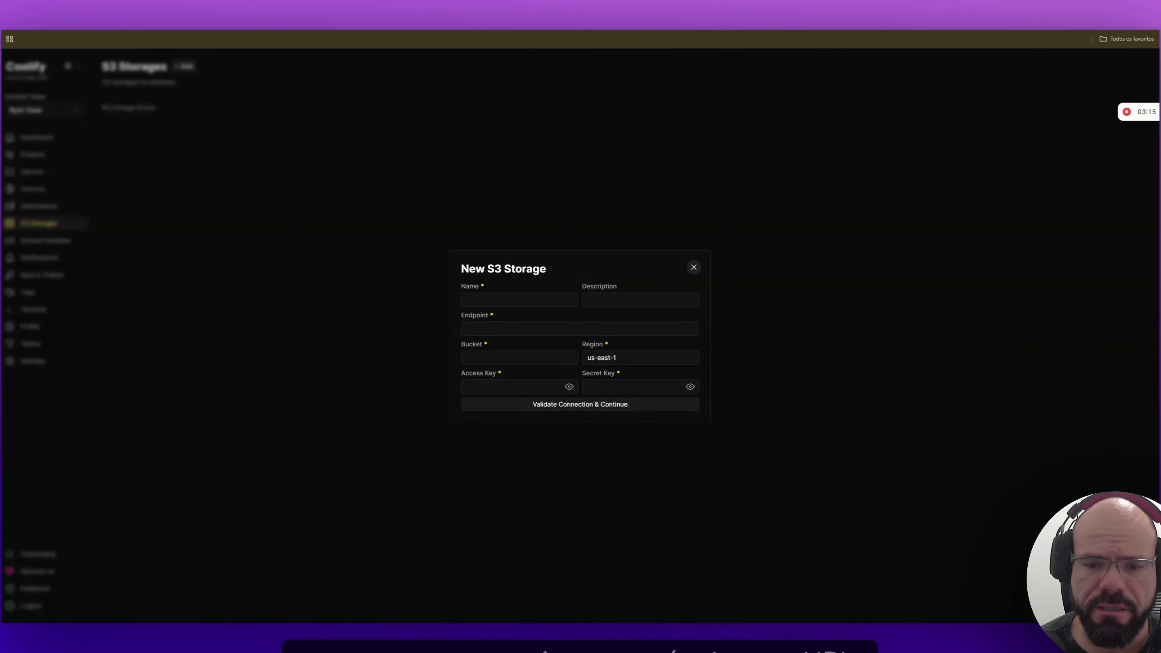
key(Escape)
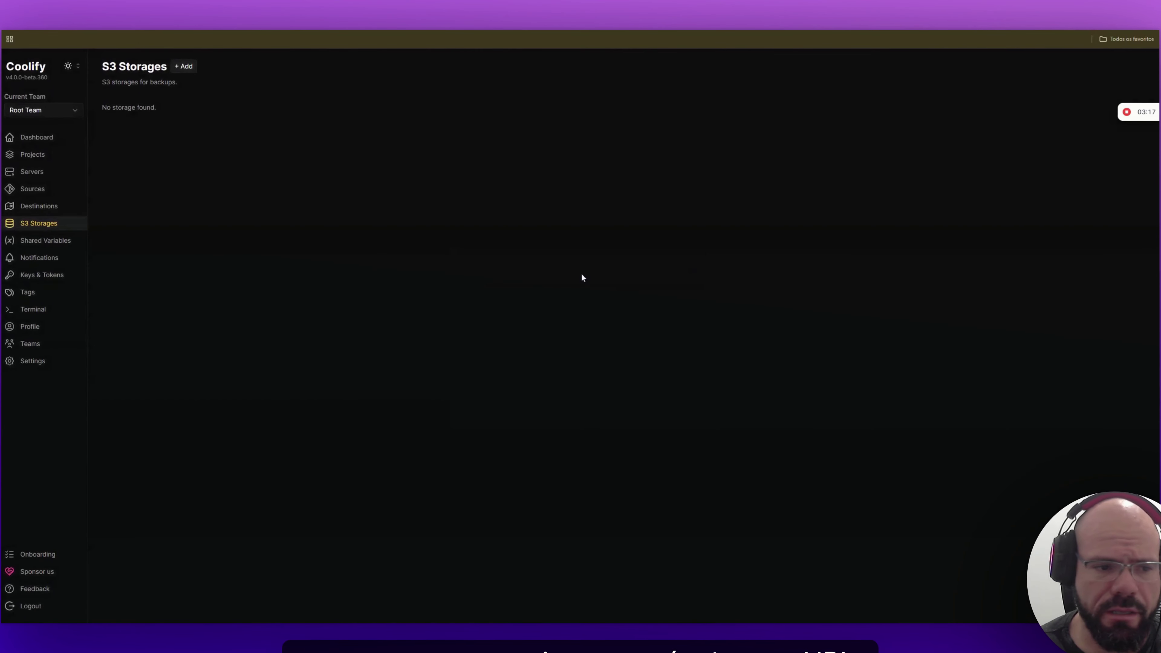
click(46, 240)
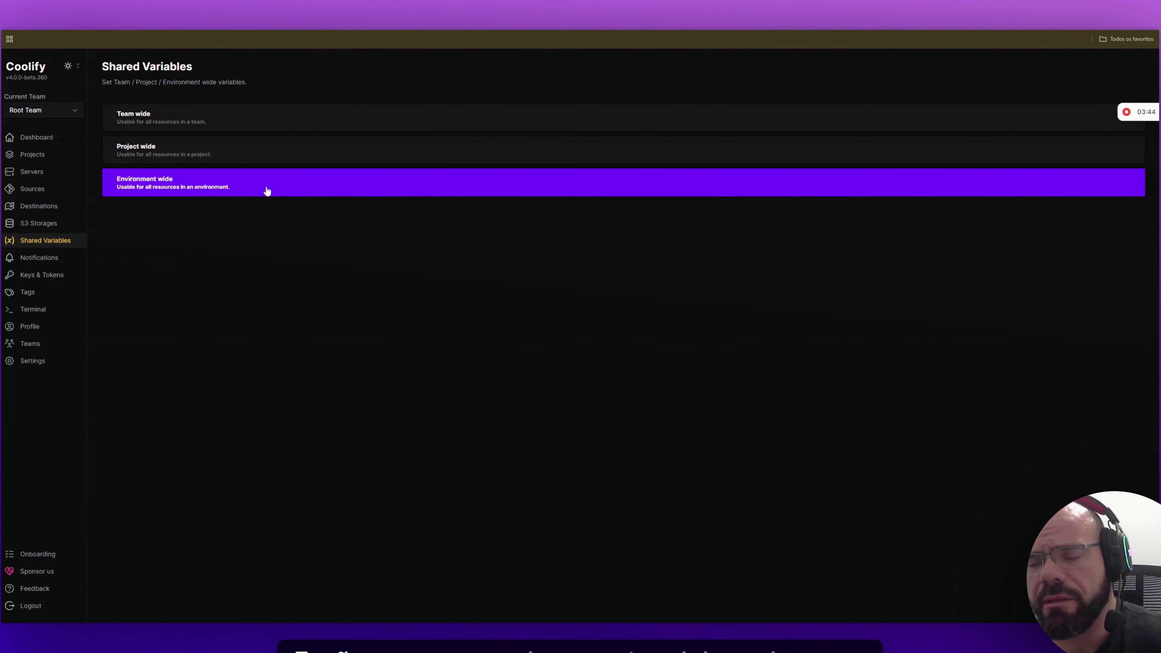
- Browse the Keys & Tokens, Tags, Terminal and Profile pages, then open a new browser tab
click(278, 194)
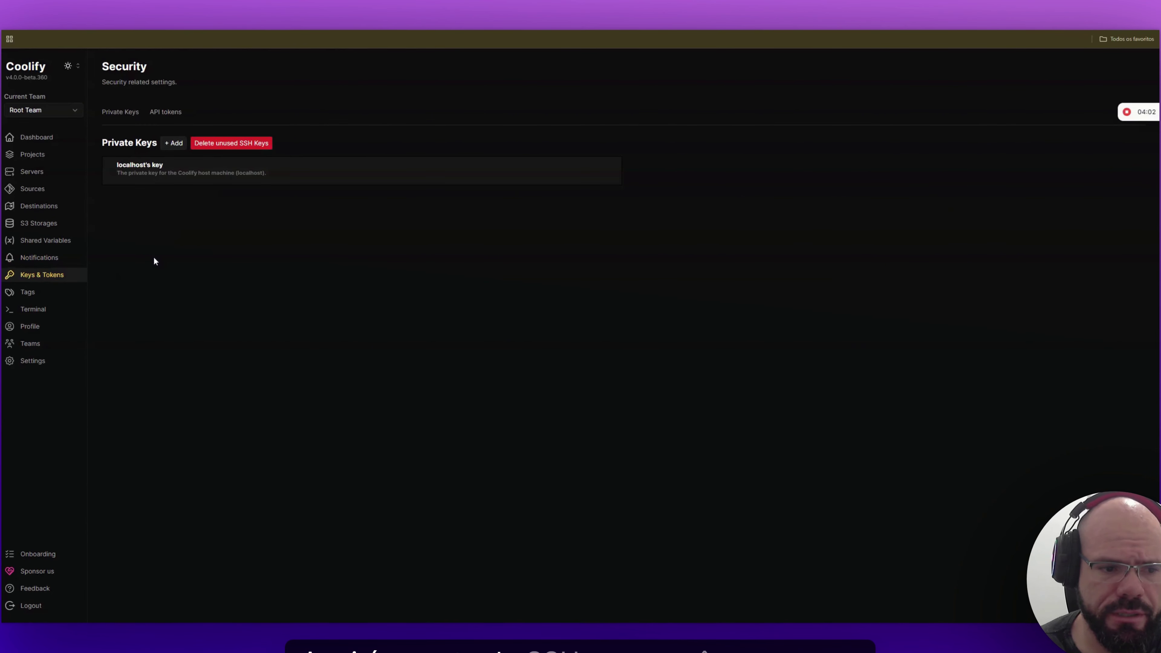
click(47, 295)
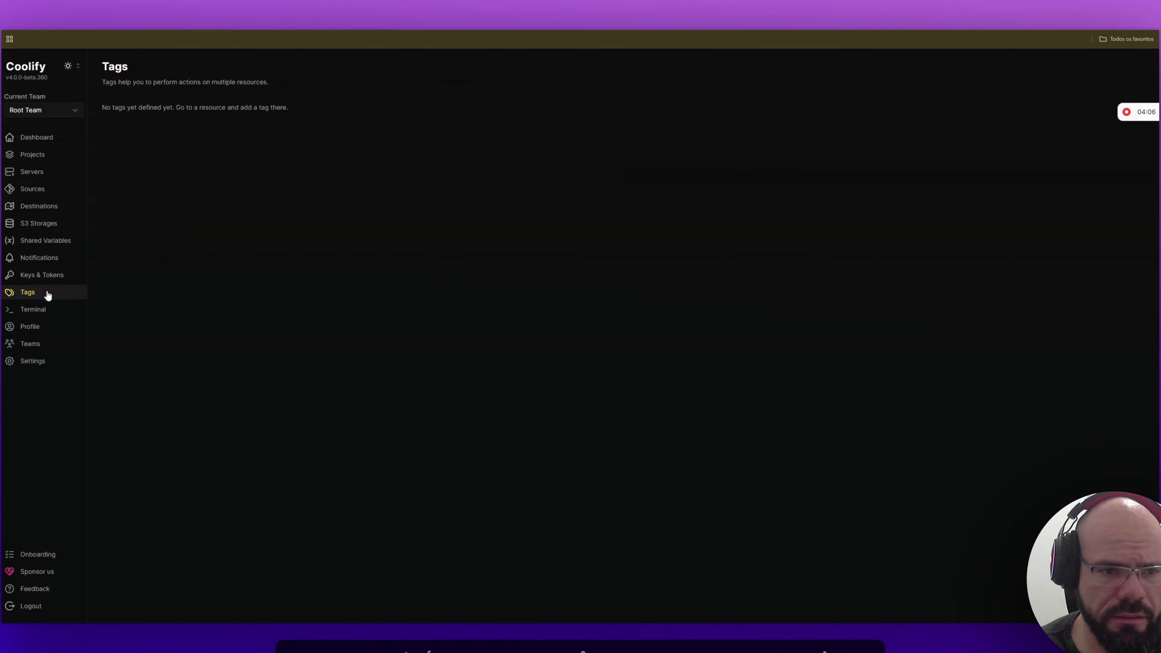
click(46, 311)
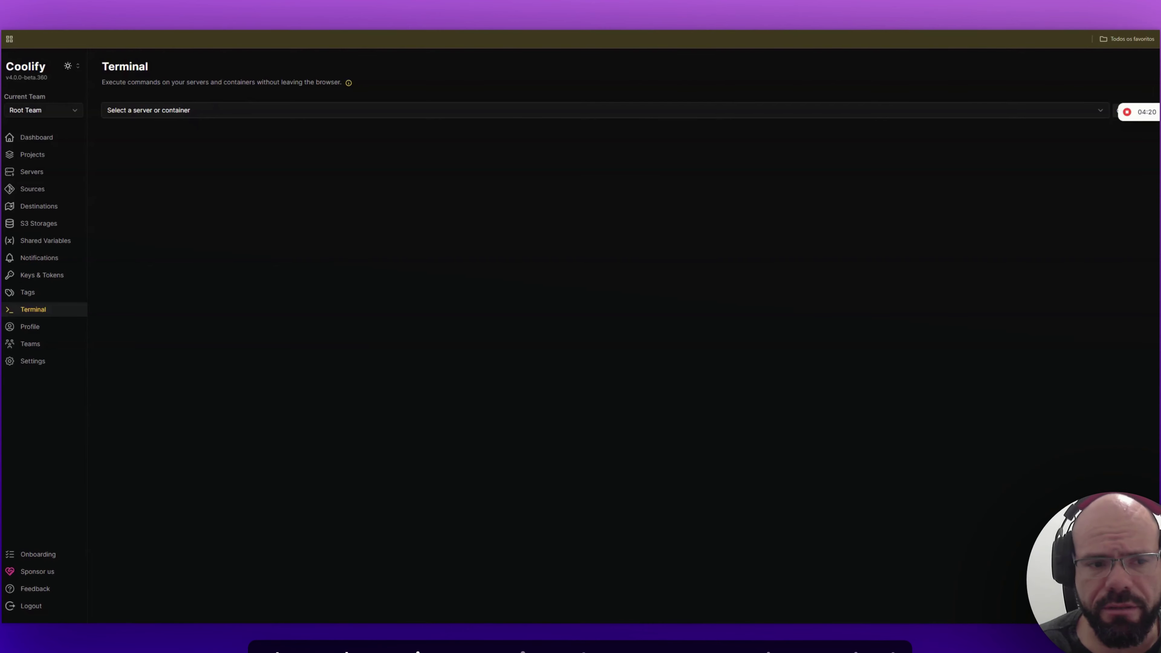
click(48, 327)
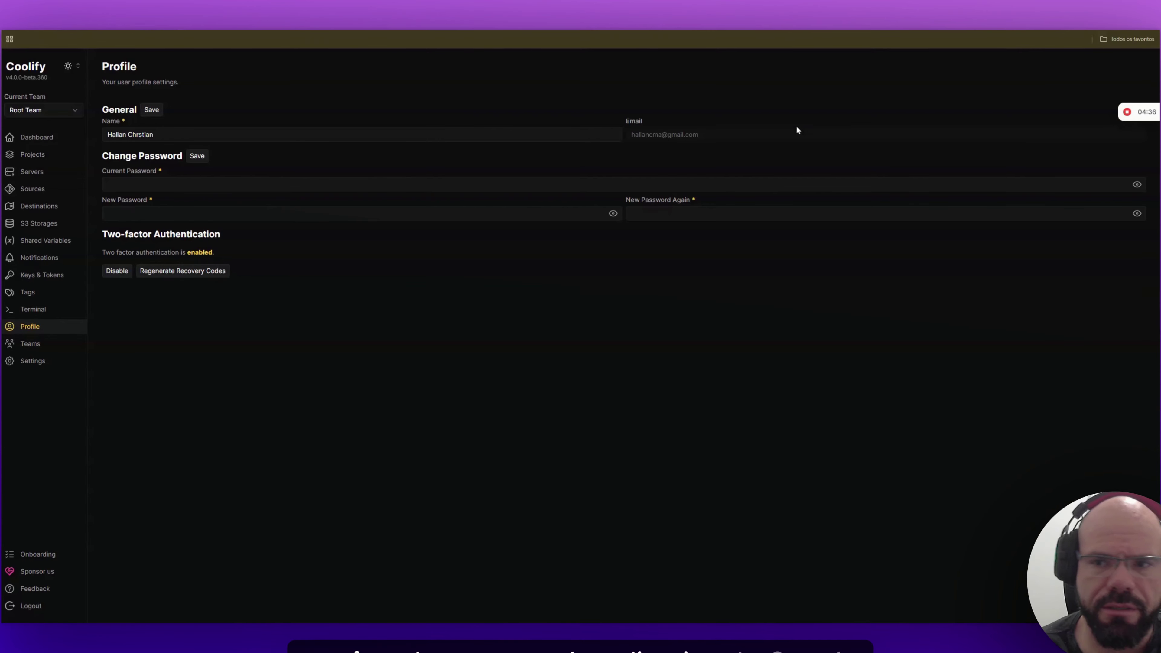
key(ctrl+t)
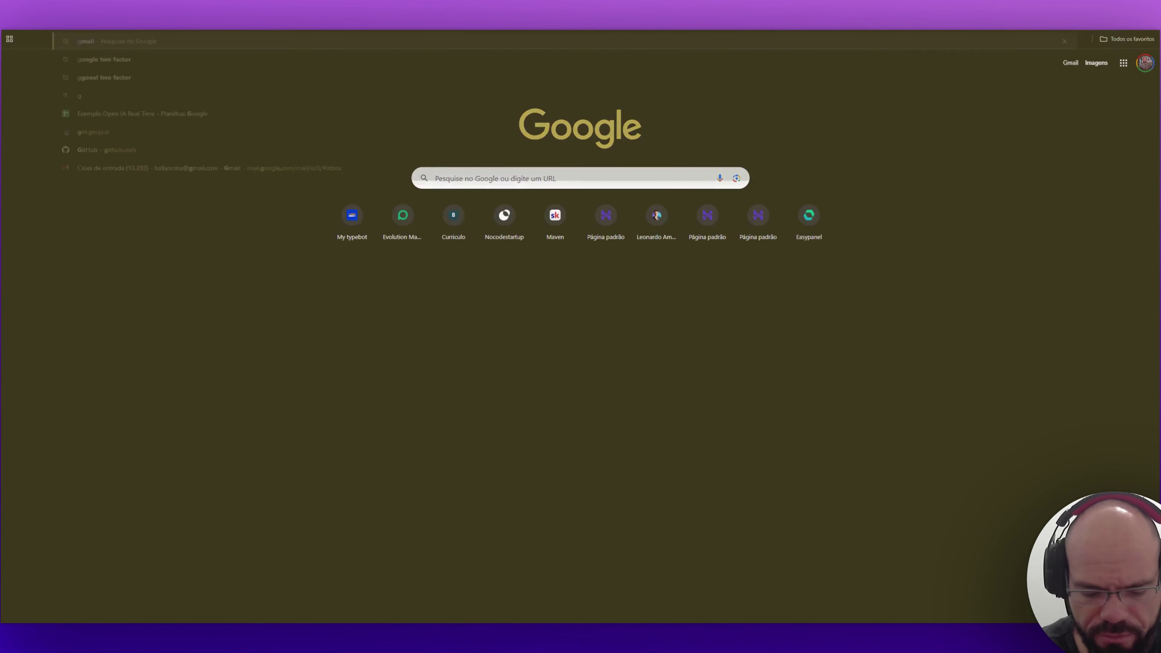
- Search for 'google authenticator' and open its Google Play app listing
text(google aut)
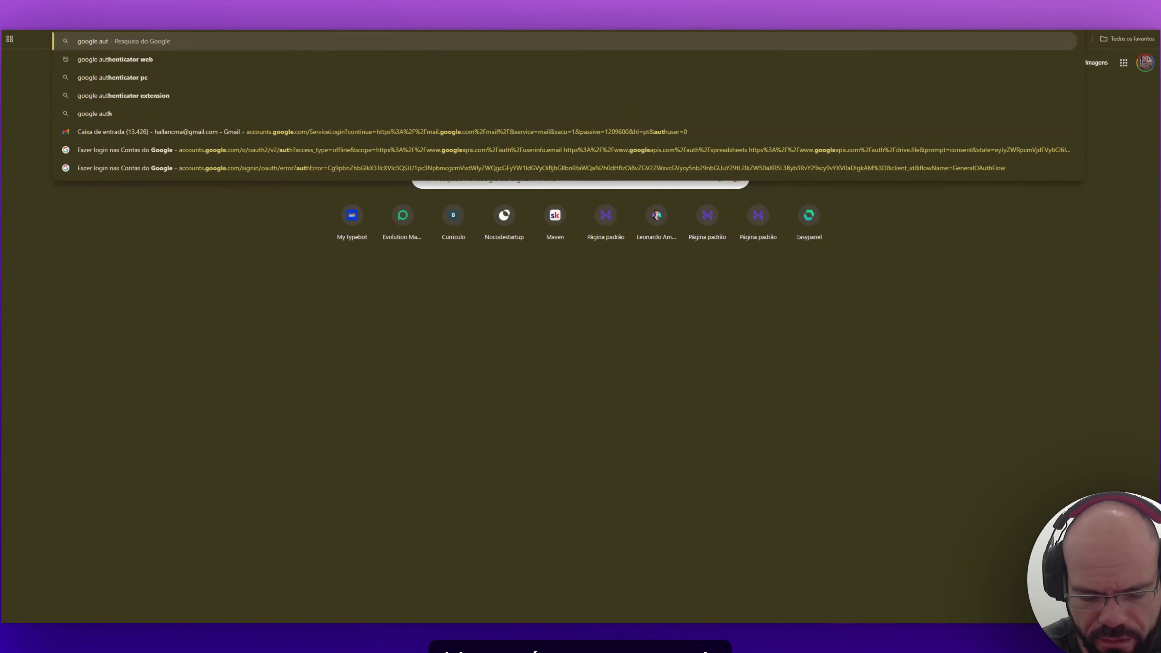
text(henticator)
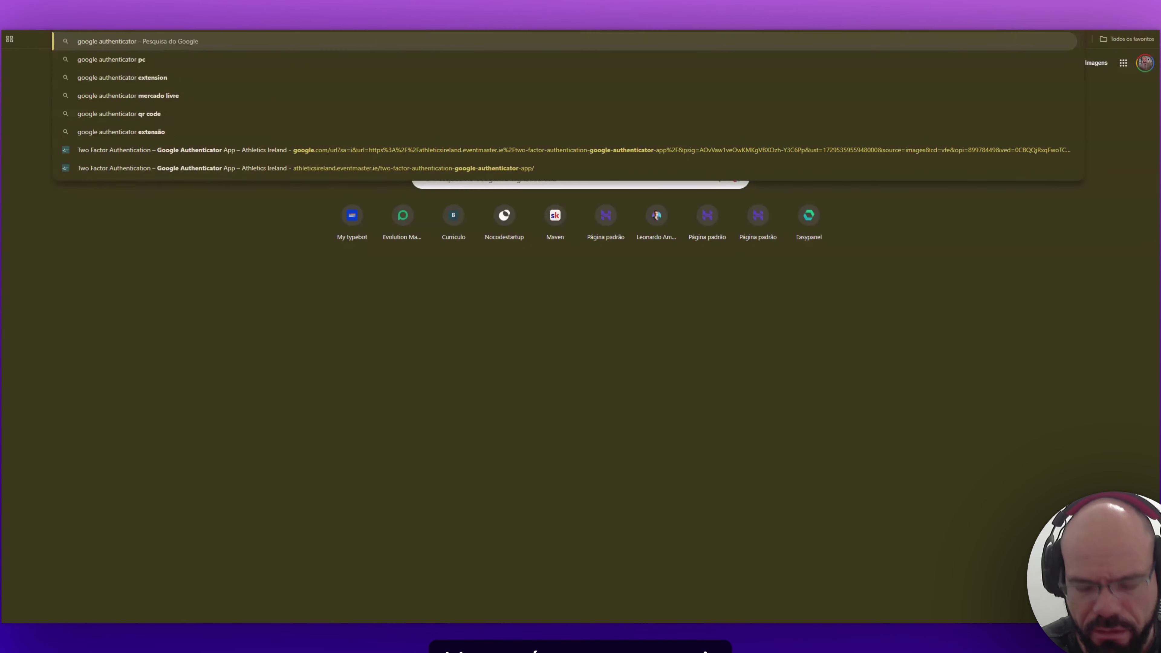
key(Return)
click(223, 222)
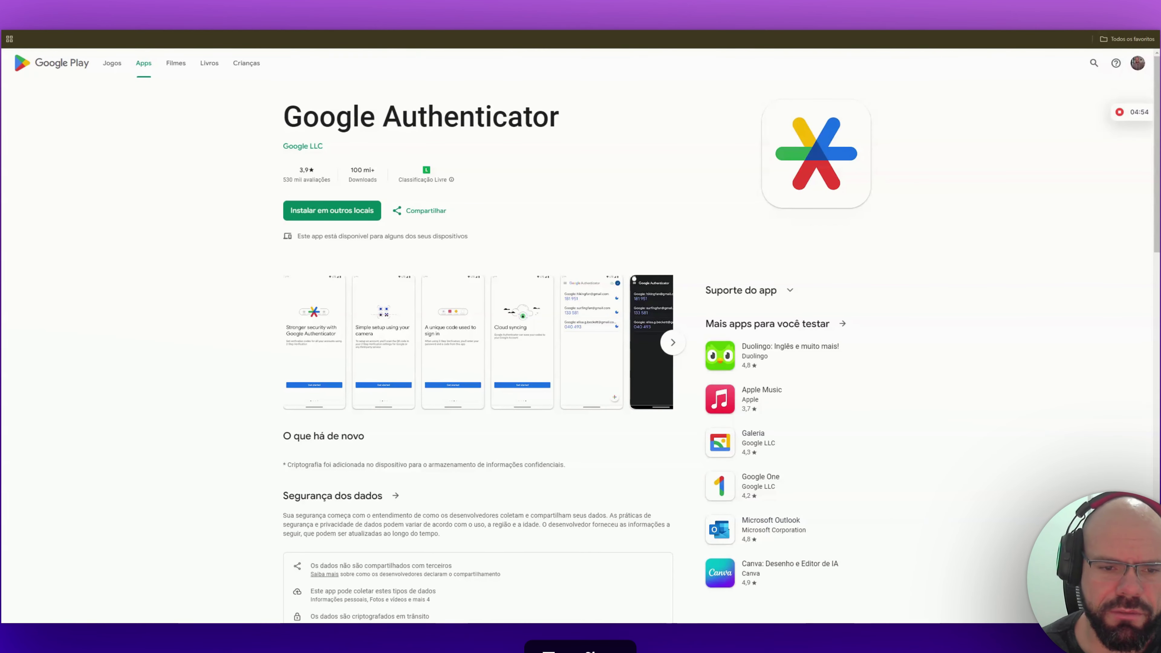
- Scroll through the Authenticator screenshots, then return to the Coolify tab
click(672, 342)
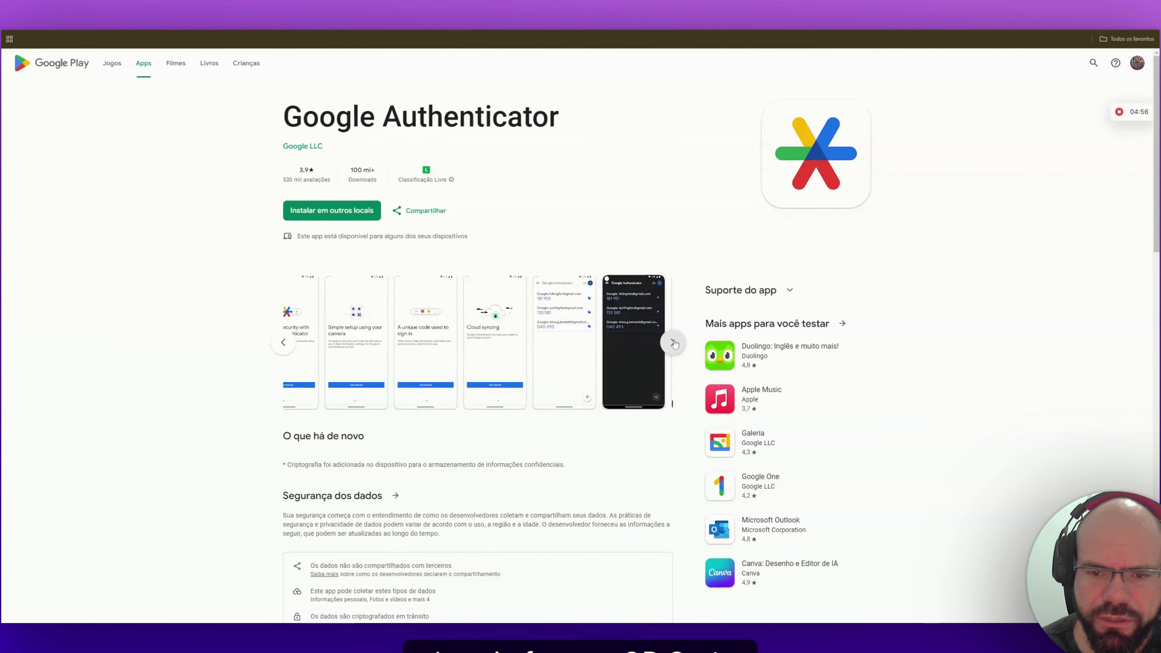
scroll(675, 344, left, 3)
scroll(675, 343, right, 3)
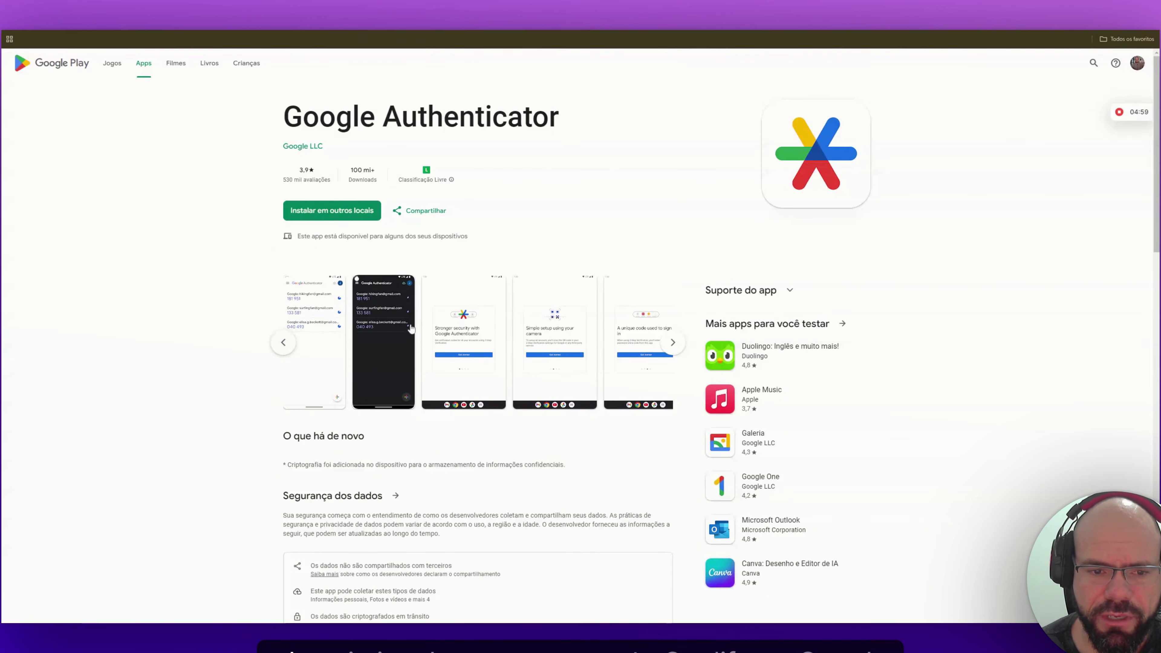
key(ctrl+Tab)
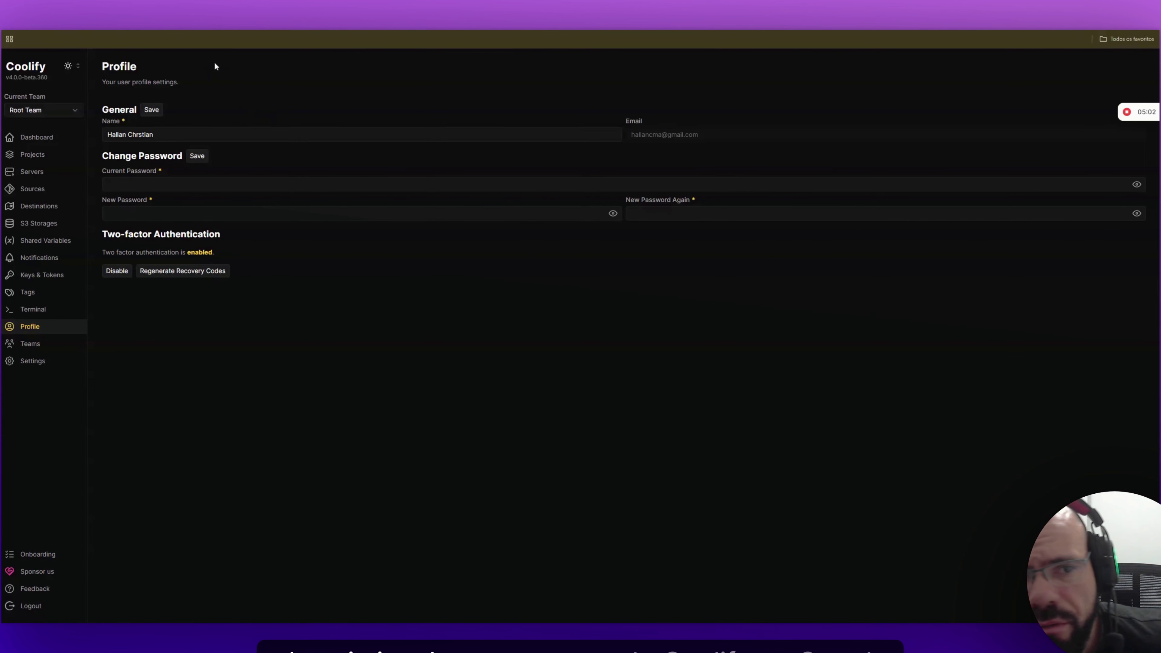
- Switch between the Authenticator listing and the Coolify profile, then open the Root Team settings
key(ctrl+shift+Tab)
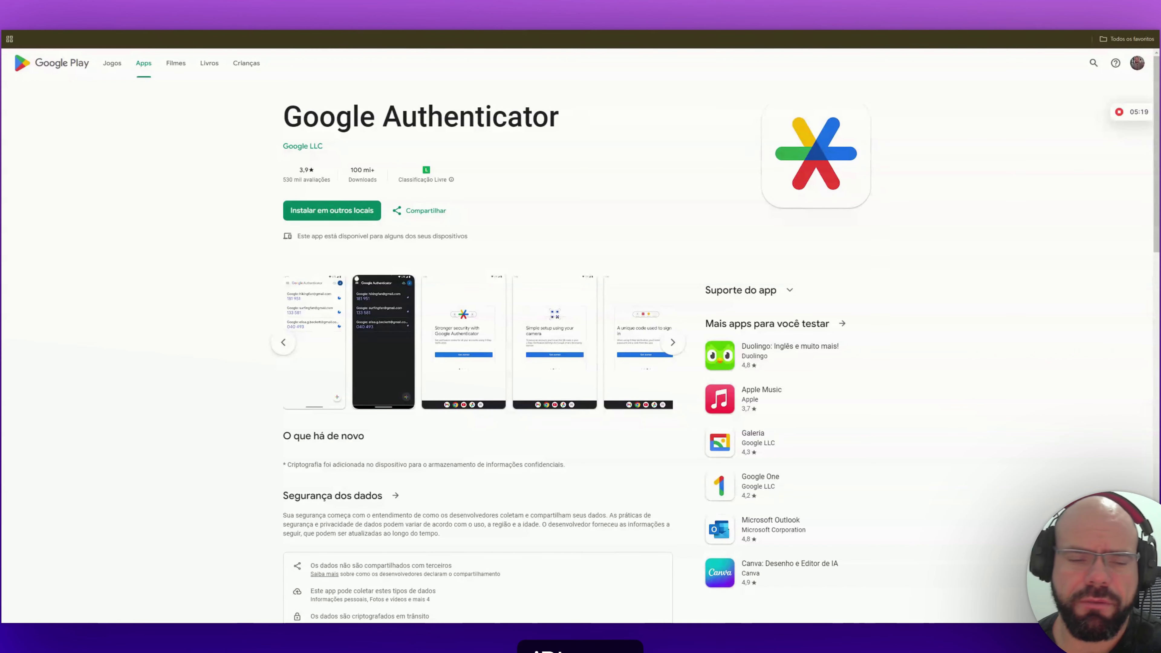
click(169, 5)
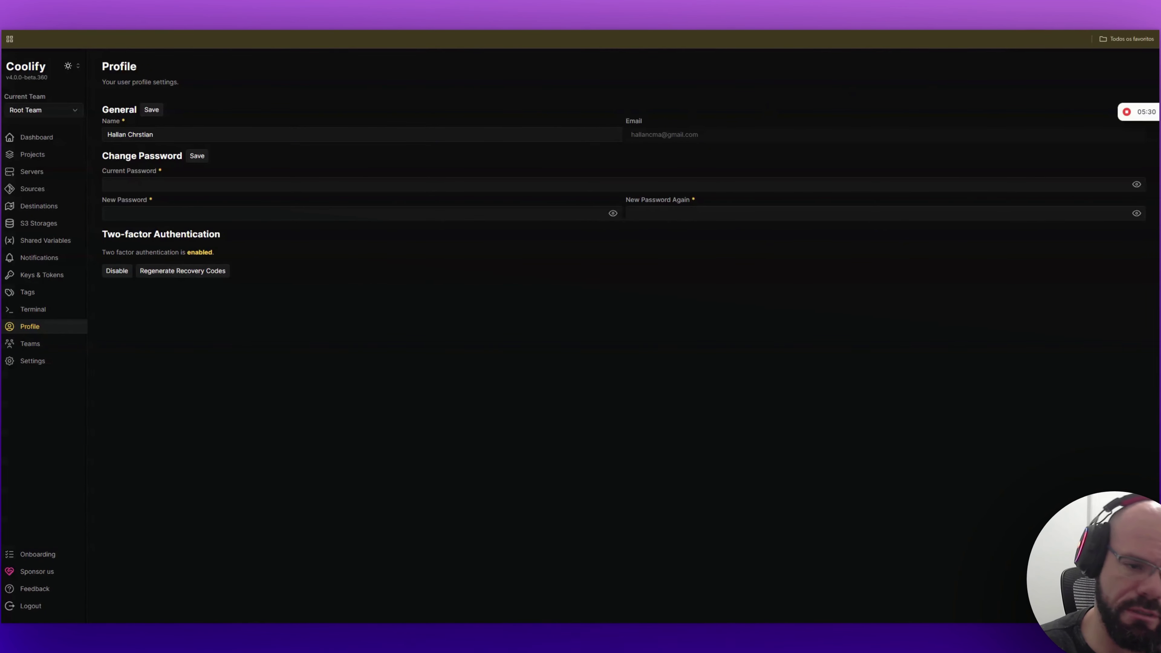
key(ctrl+Tab)
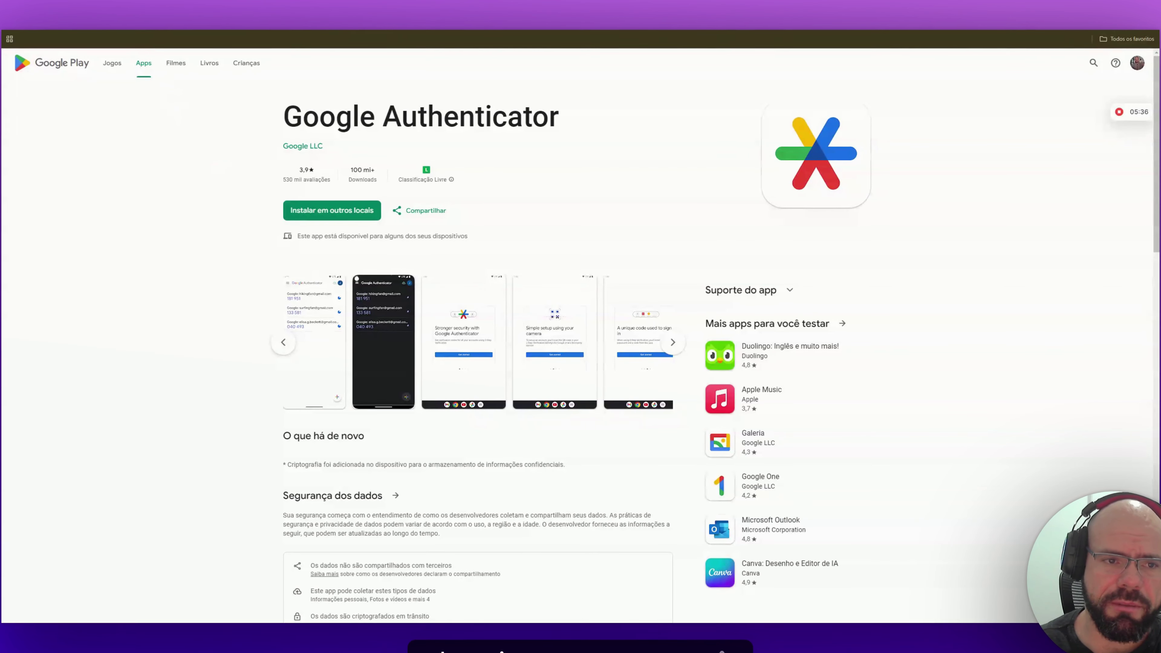
key(ctrl+shift+Tab)
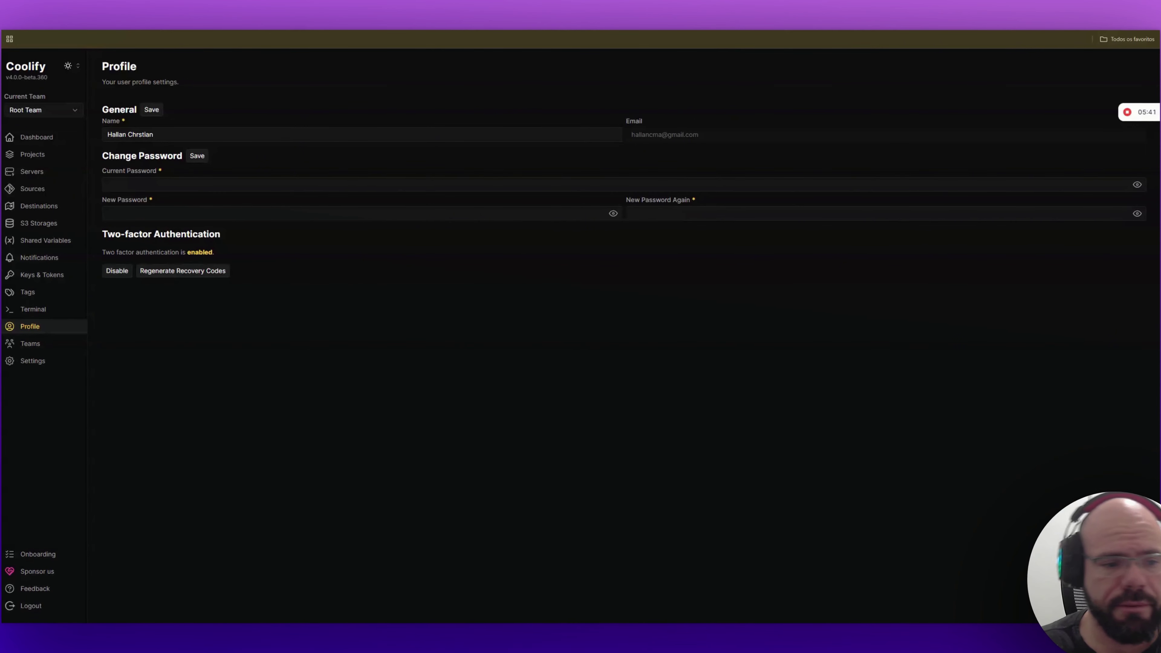
click(30, 344)
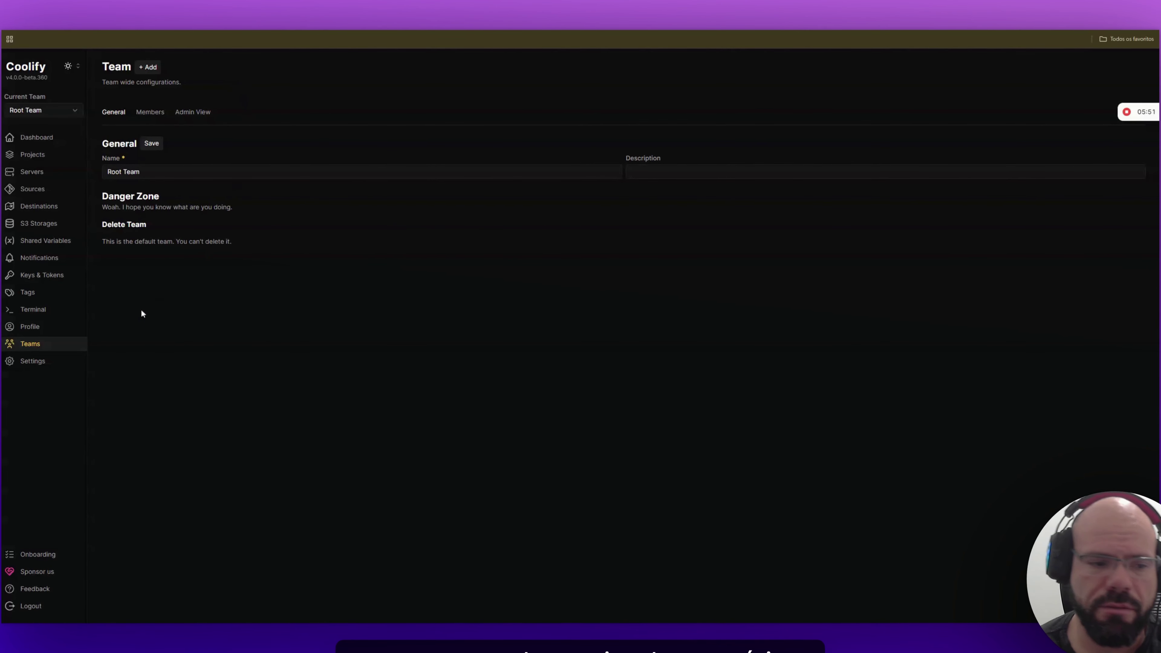
- Look over the instance Settings page, then bring up the Welcome to Coolify onboarding screen
click(47, 361)
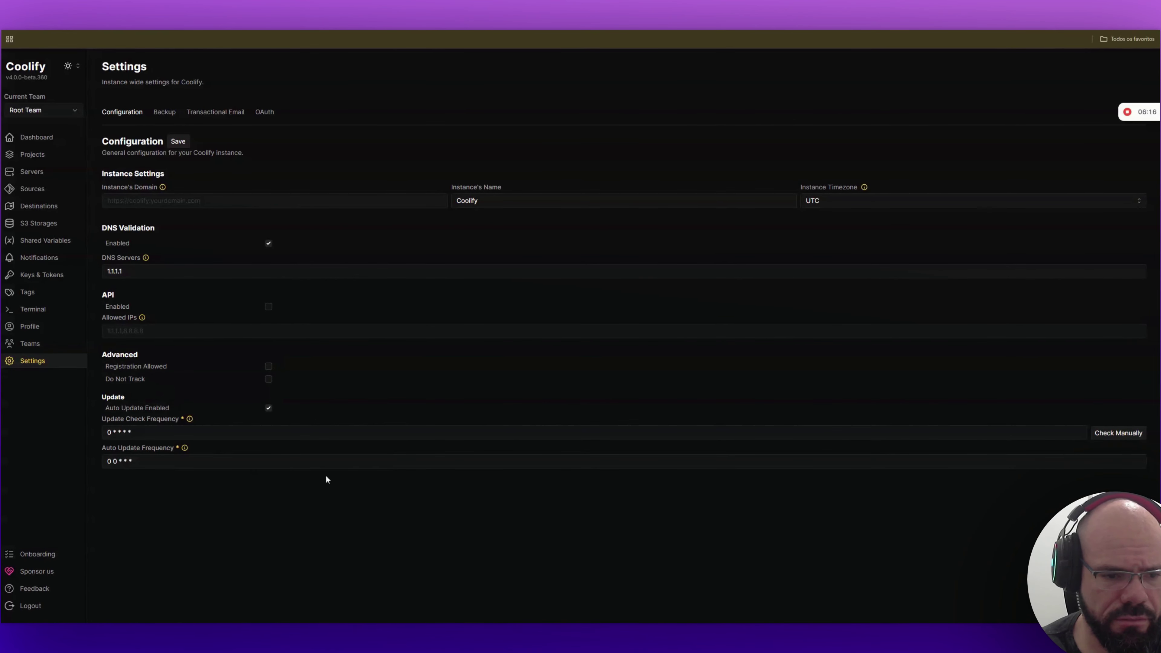
click(28, 556)
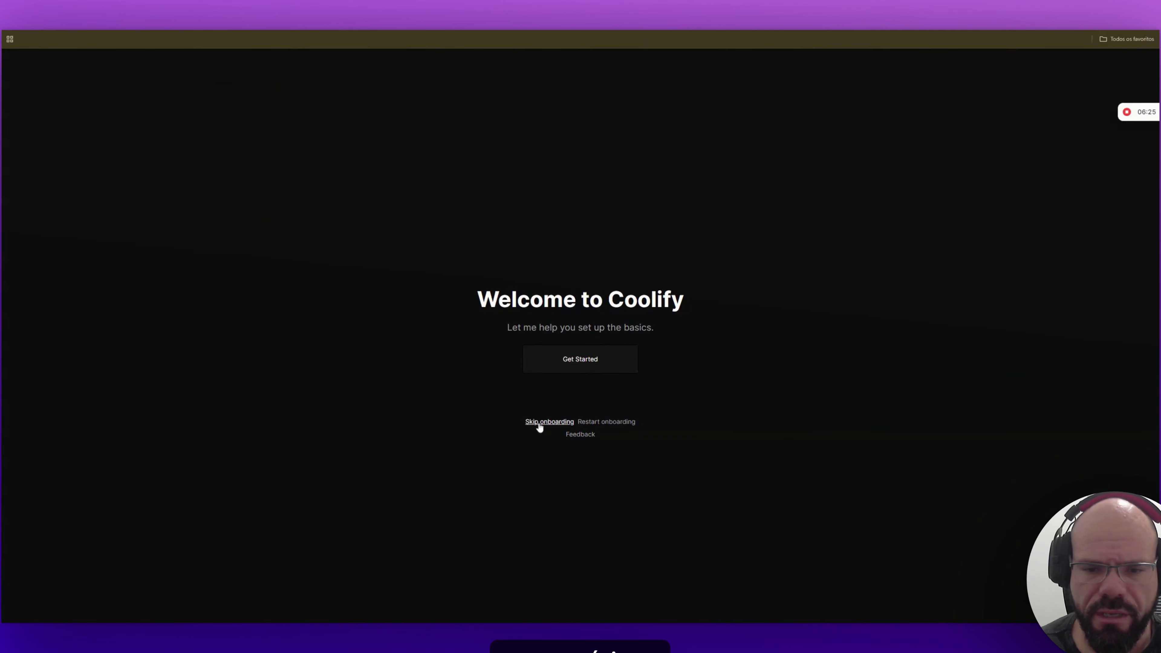
- Skip onboarding and confirm the Projects page still shows no projects
click(544, 422)
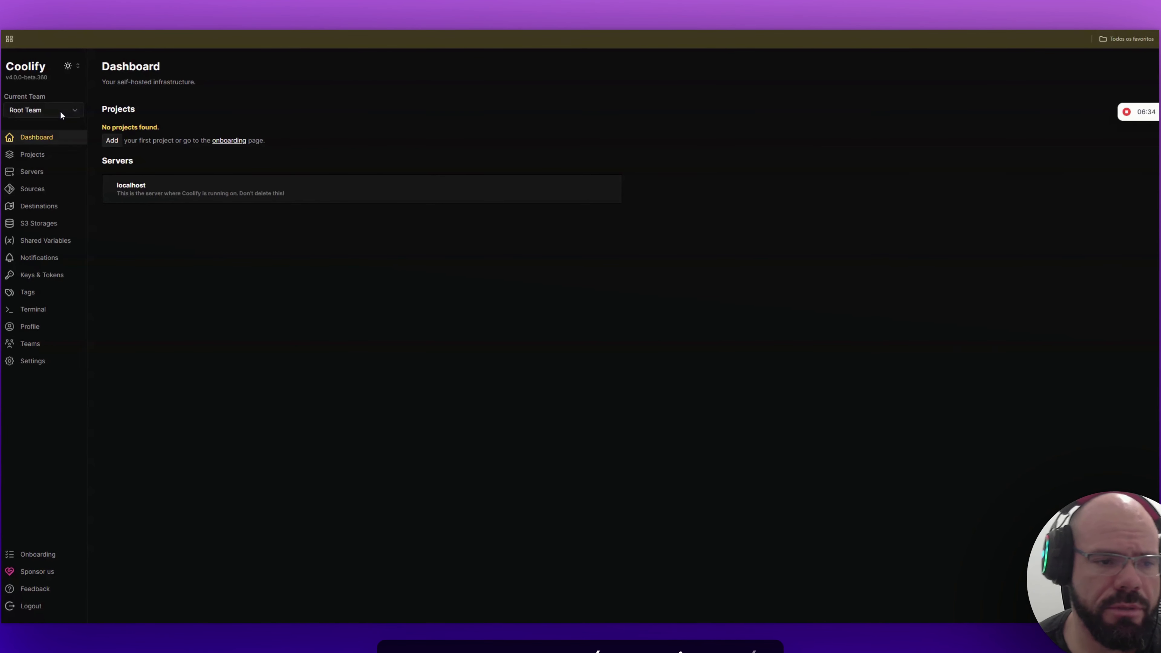
click(43, 155)
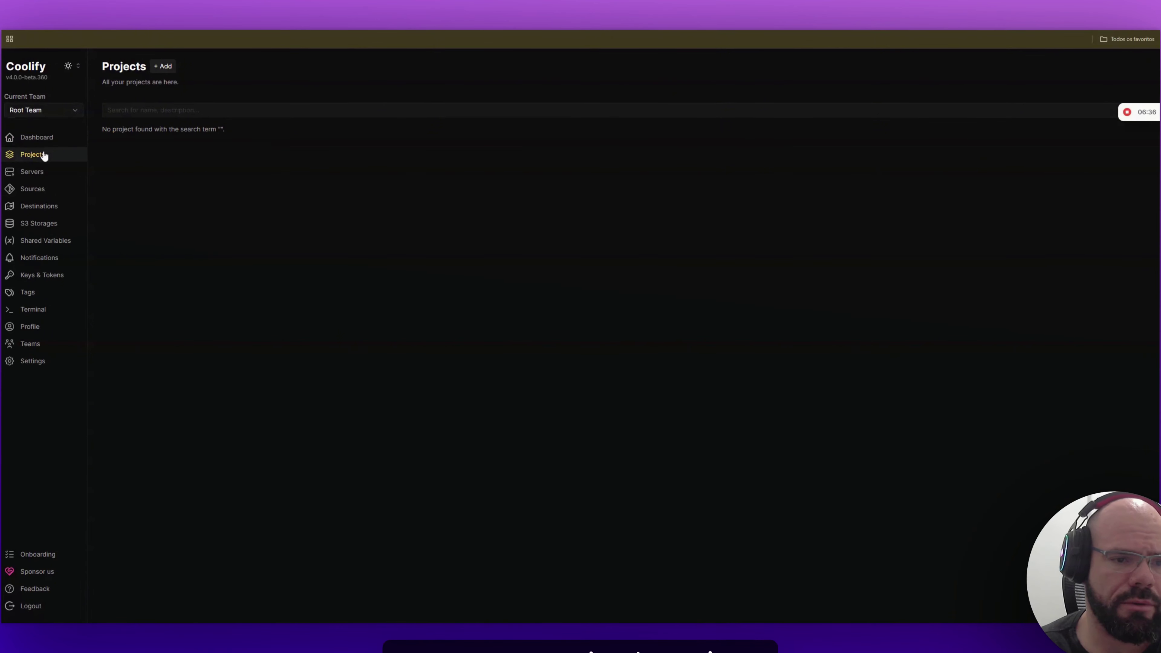
- Create a project named 'Site WP' with the description 'Site em wordpress'
click(163, 66)
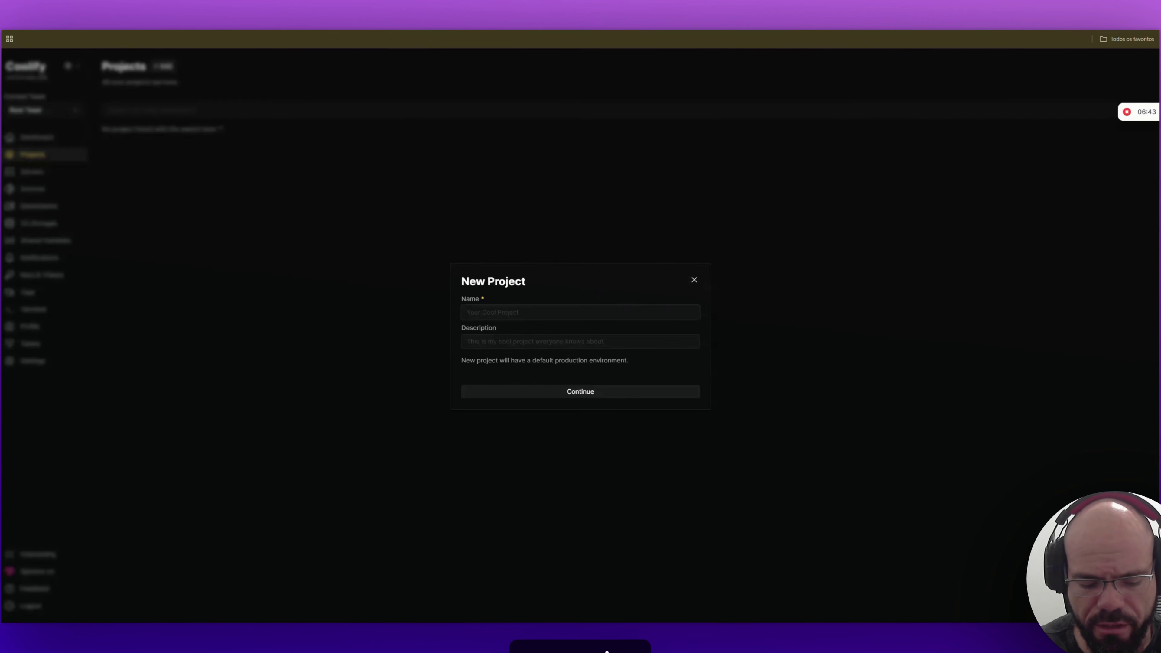
text(Site WP)
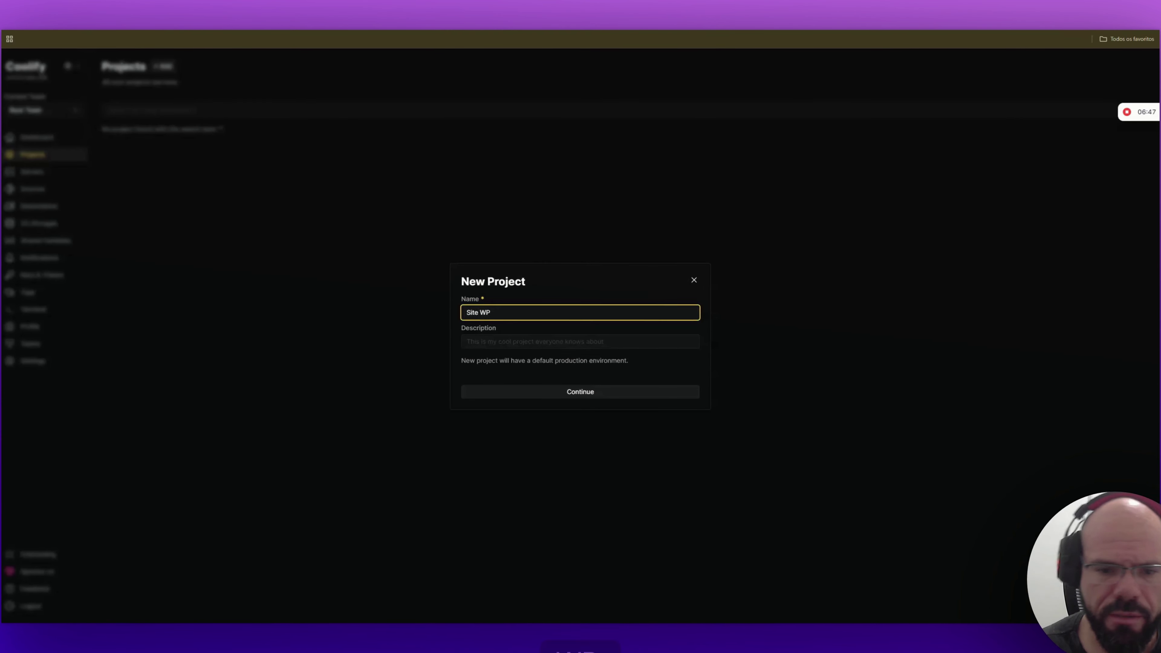
key(Tab)
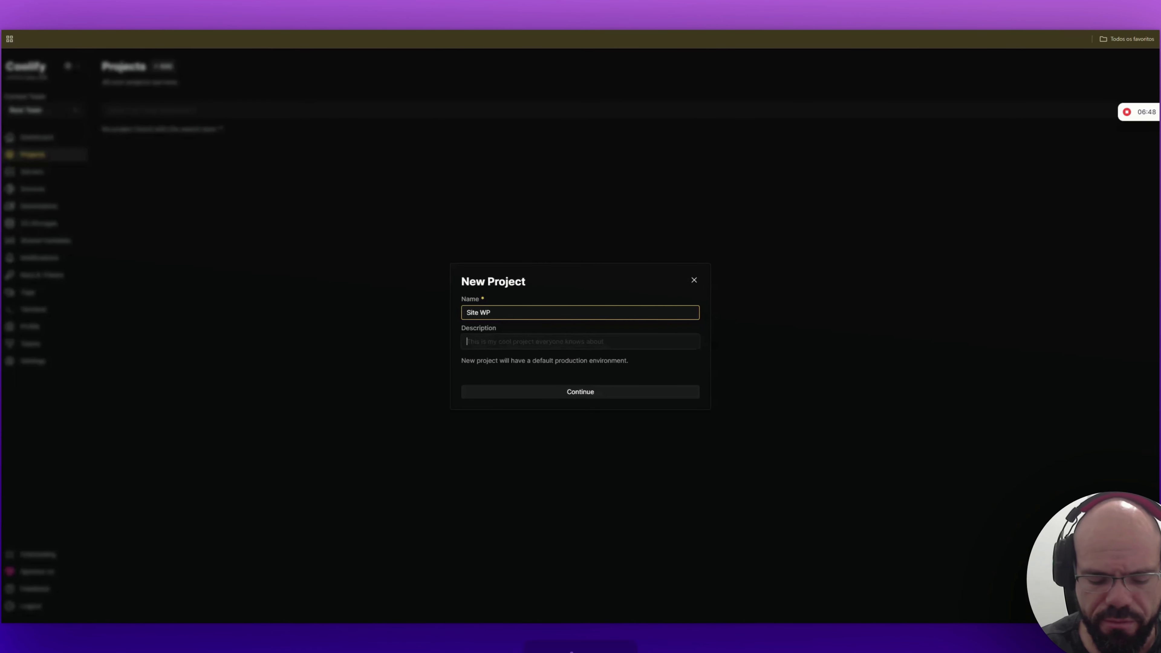
text(Site em wordpress)
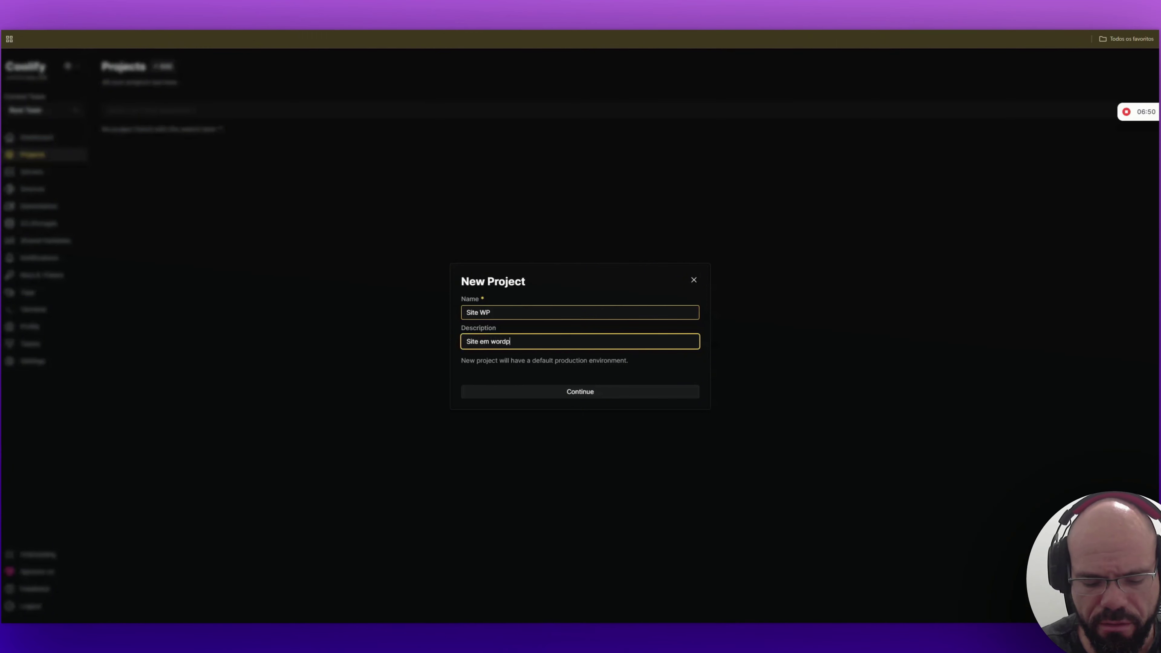
click(587, 393)
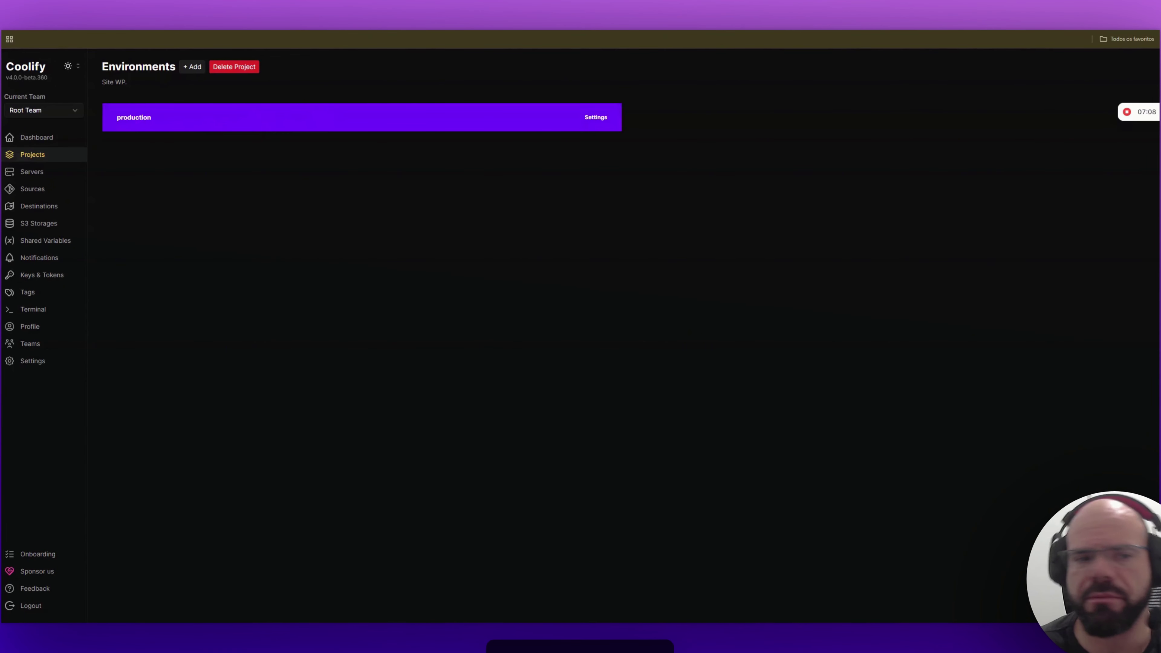
- From Site WP's production environment, open New Resource and browse the list of deployable resources
click(504, 125)
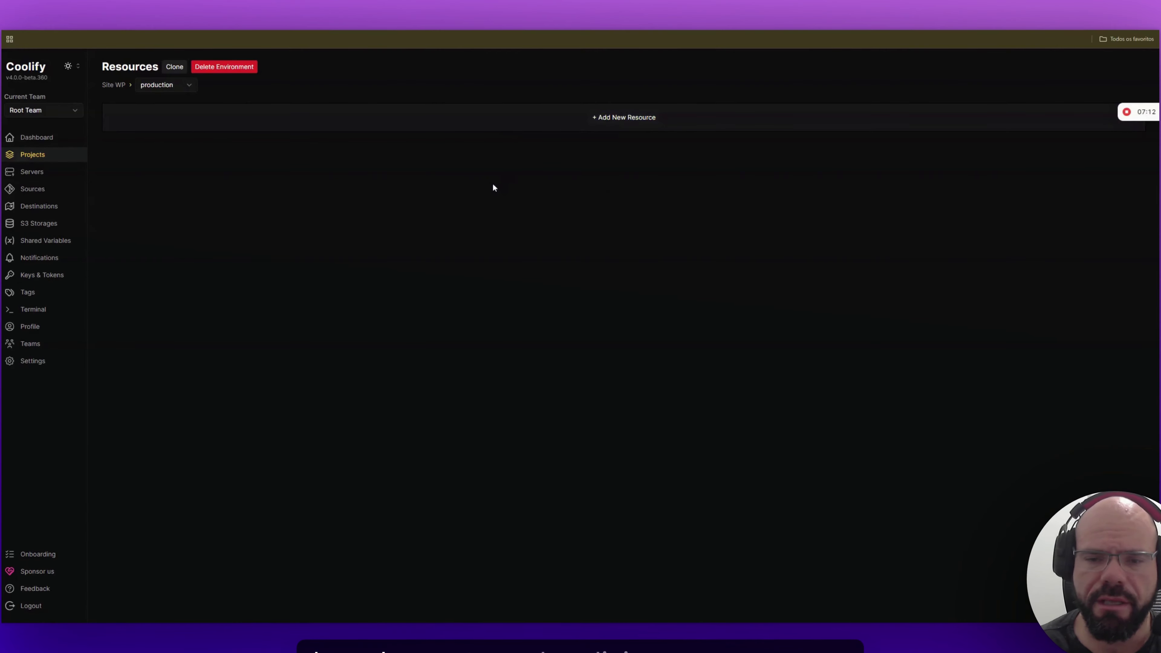
click(641, 128)
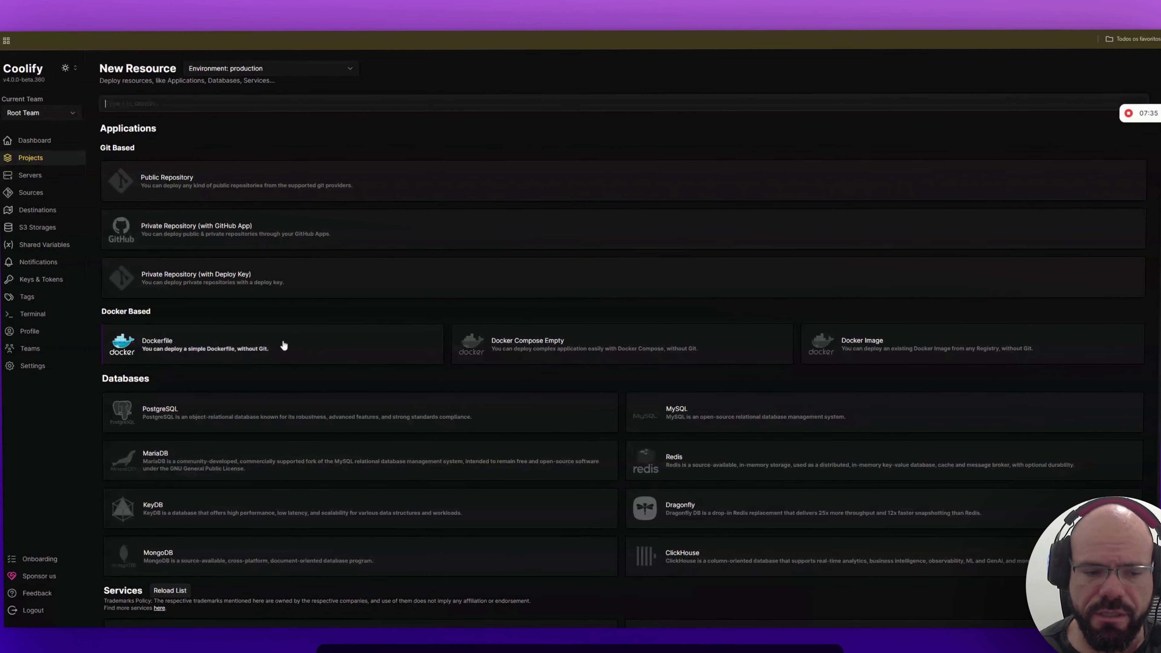
scroll(284, 343, down, 4)
scroll(284, 339, down, 16)
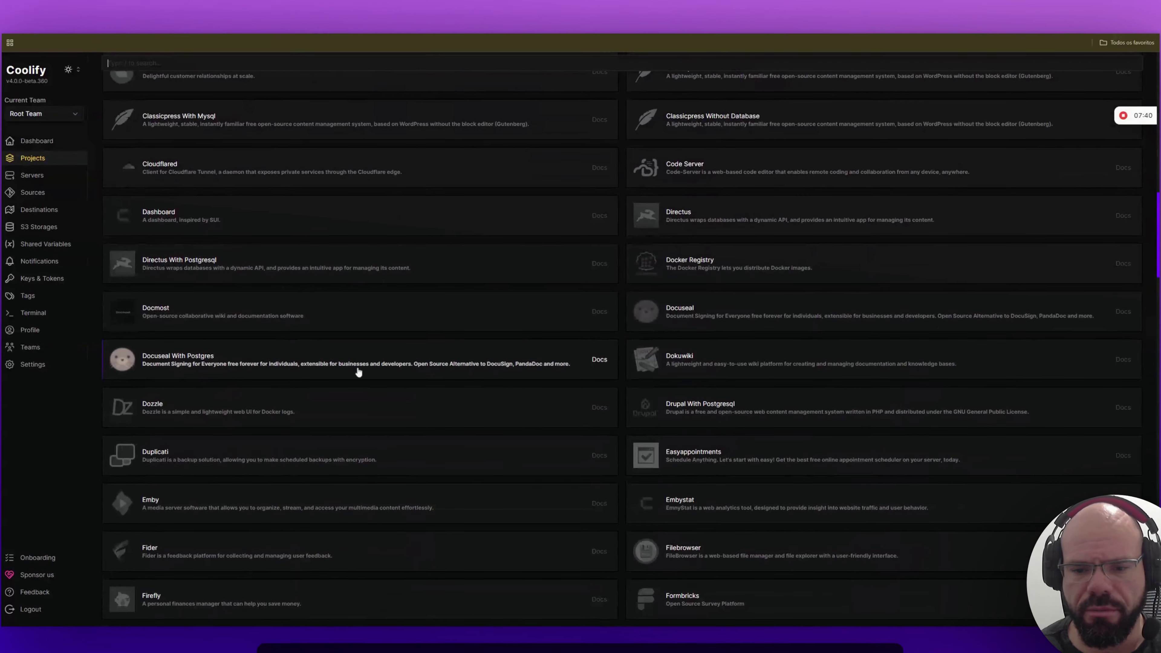
scroll(395, 366, down, 10)
scroll(411, 384, up, 20)
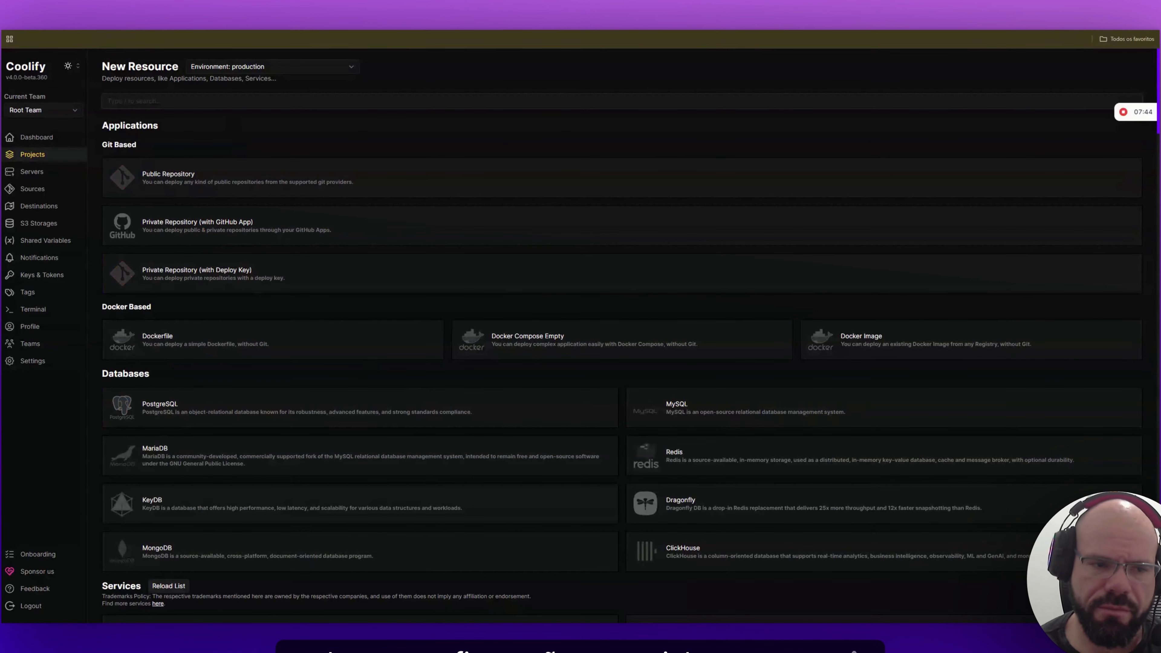
- Search the resources for 'word' and add the WordPress With Mysql service
key(slash)
text(word)
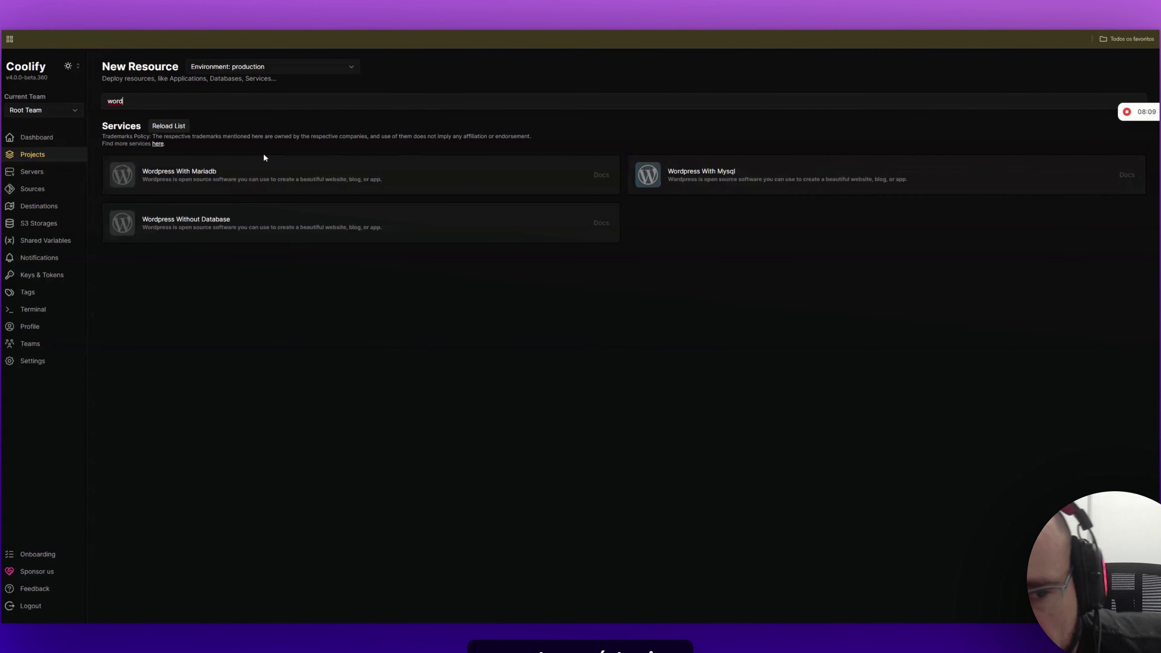
click(746, 180)
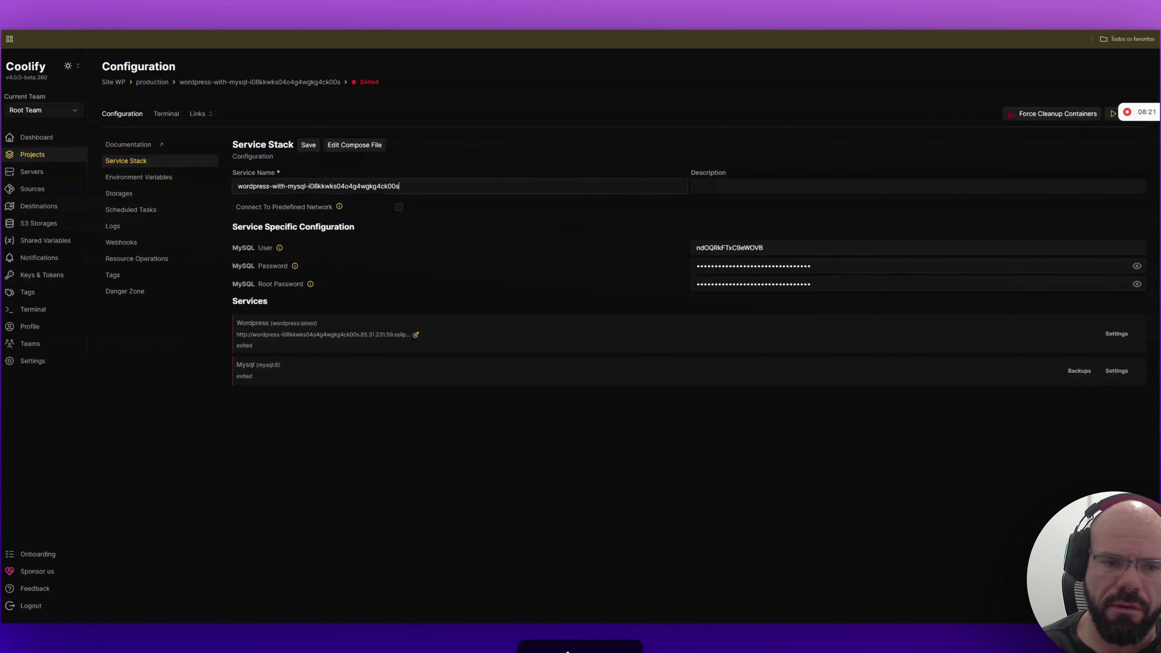
- End the service name with the owner's name, add a 'Site WP' description with the owner's name, and deploy
key(BackSpace)
key(BackSpace)
key(BackSpace)
key(BackSpace)
key(BackSpace)
key(BackSpace)
key(BackSpace)
key(BackSpace)
key(BackSpace)
key(BackSpace)
key(BackSpace)
key(BackSpace)
key(BackSpace)
key(BackSpace)
key(BackSpace)
key(BackSpace)
key(BackSpace)
key(BackSpace)
key(BackSpace)
key(BackSpace)
key(BackSpace)
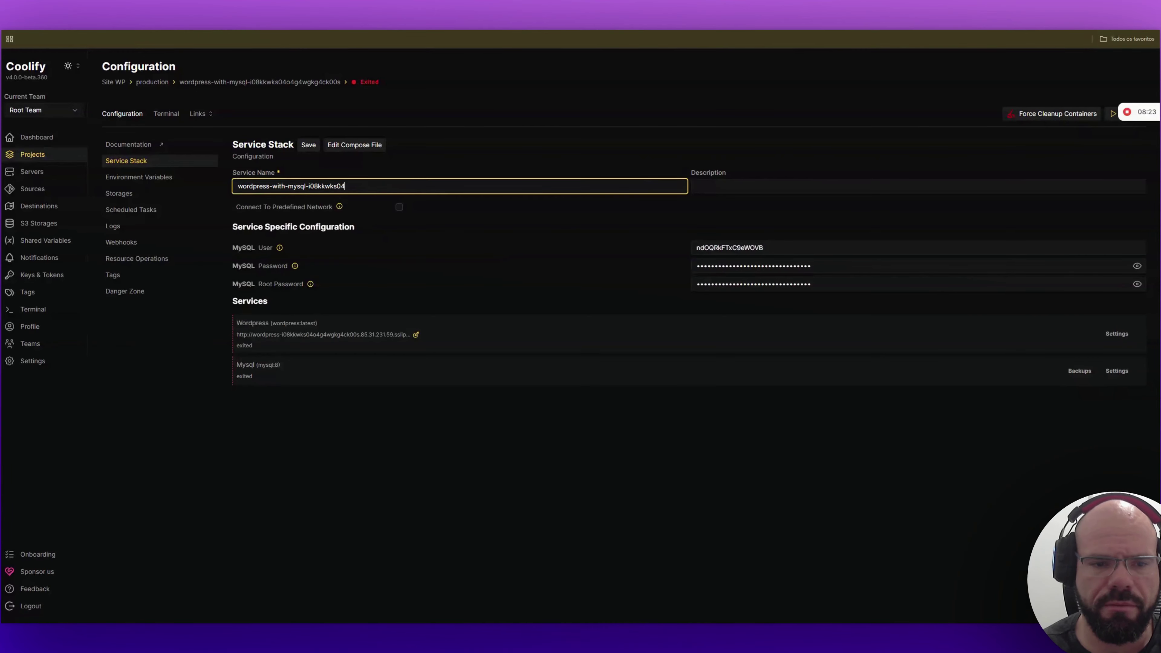
text(hallan)
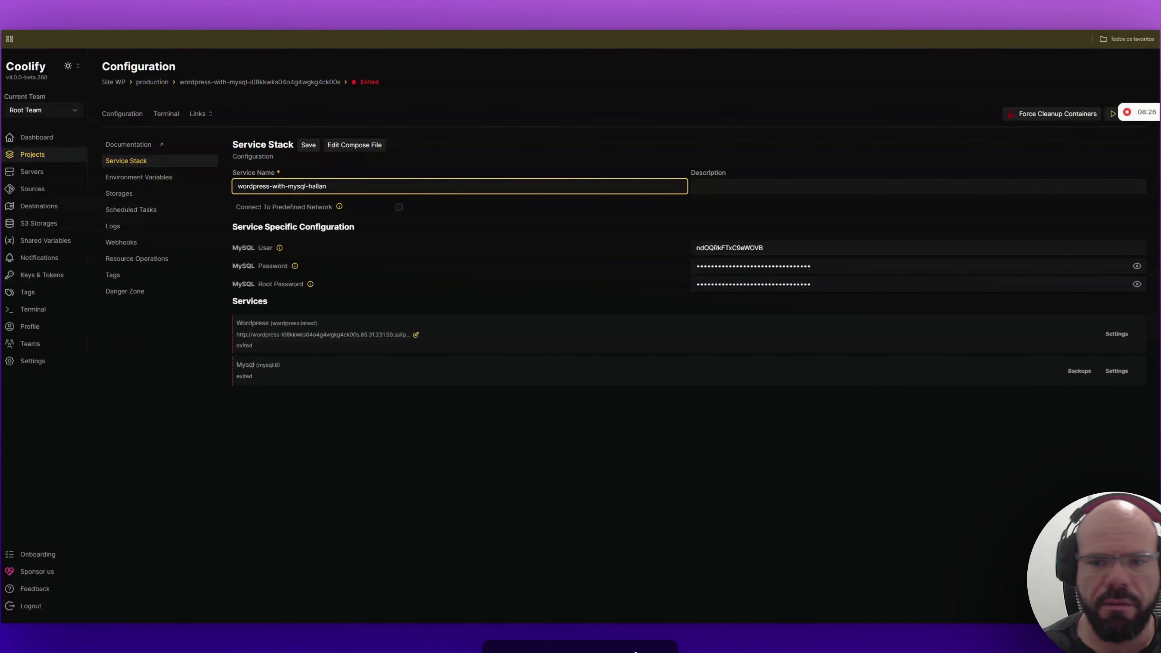
key(Tab)
text(Site )
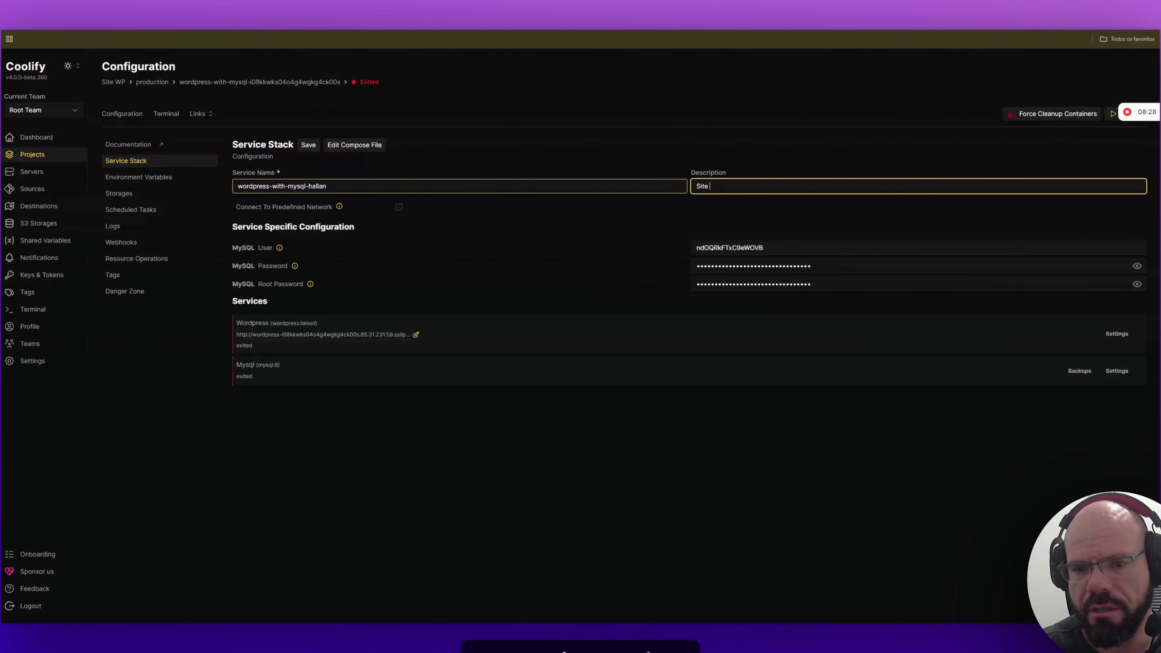
text(WP Hallan)
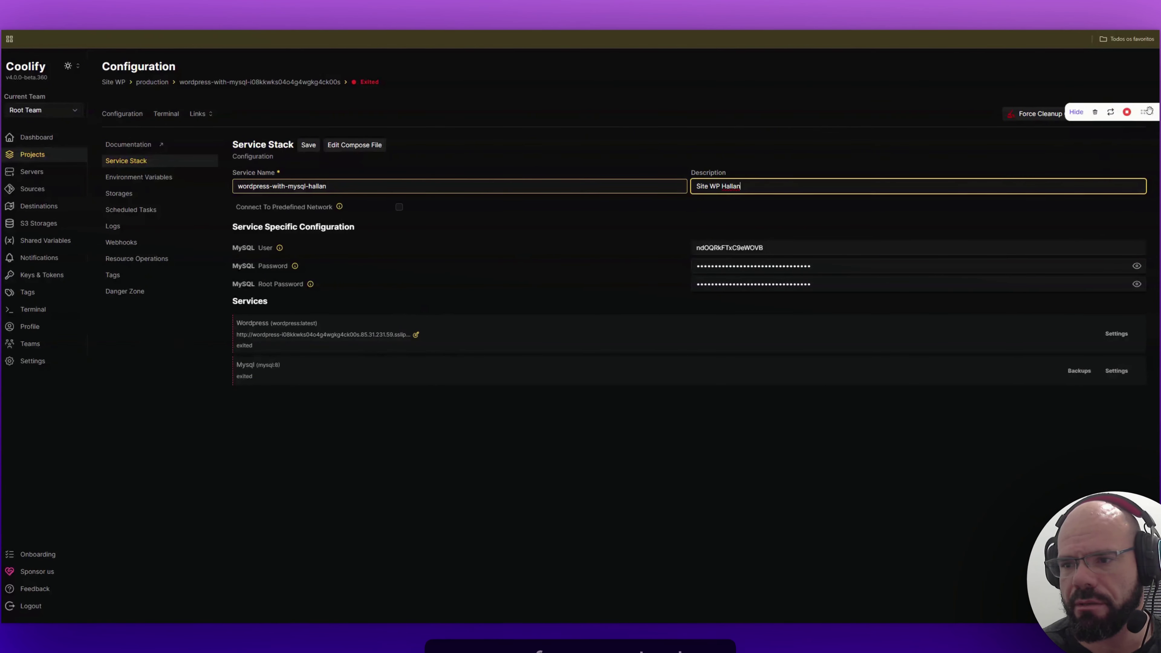
click(1126, 114)
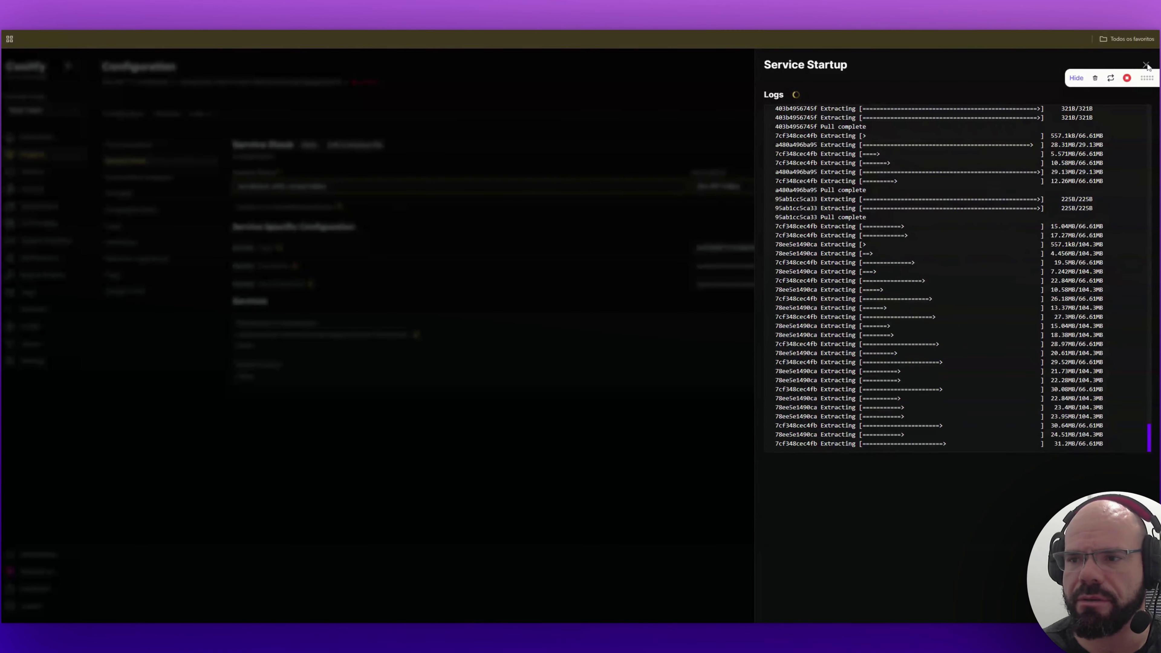
- Close the WordPress stack's Service Startup log panel
click(1146, 65)
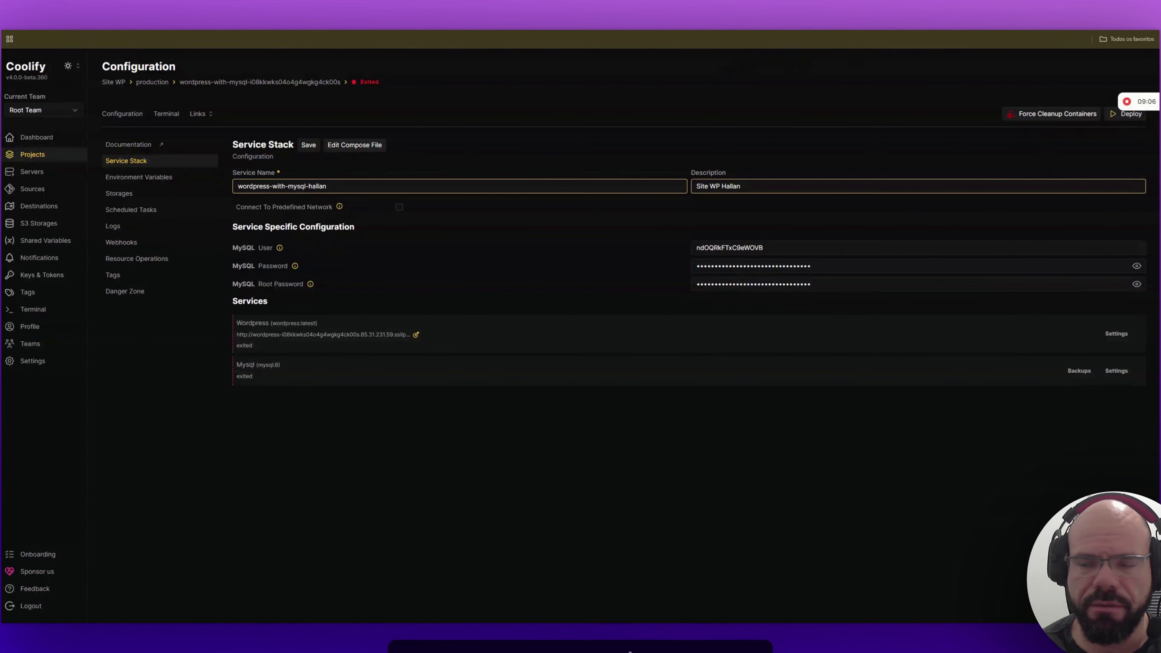
- Open and close a browser tab, then wait until the WordPress stack shows Running
key(ctrl+t)
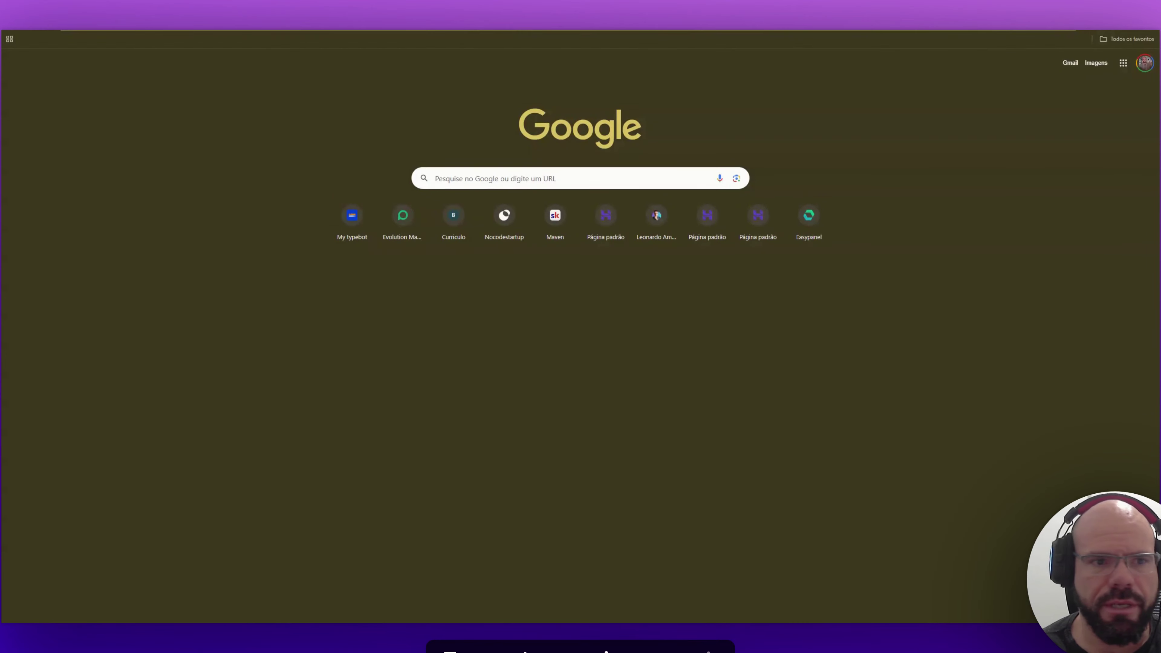
key(ctrl+w)
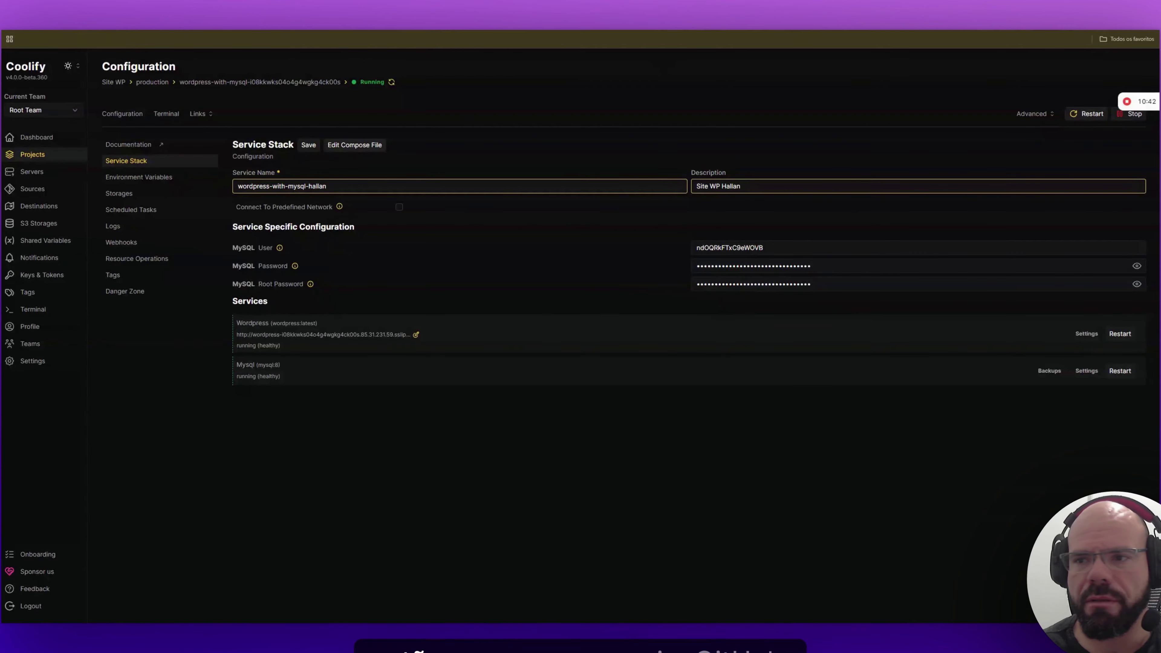
- In a new tab, search Google for 'github' and go to GitHub
key(ctrl+t)
text(github)
key(Return)
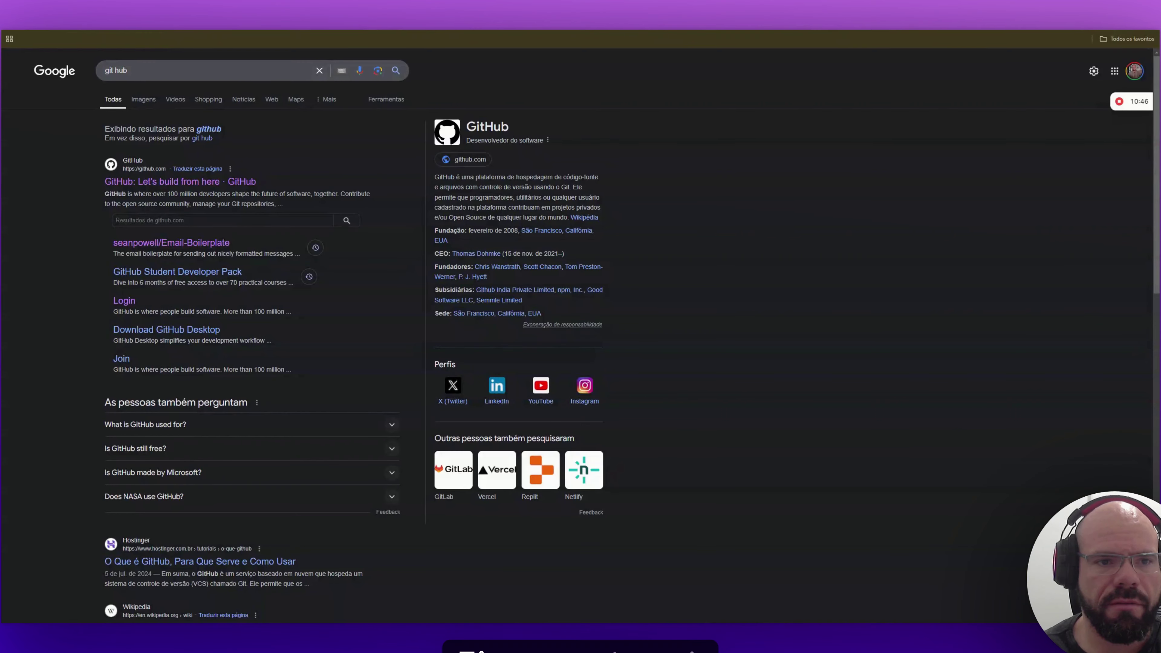
click(201, 183)
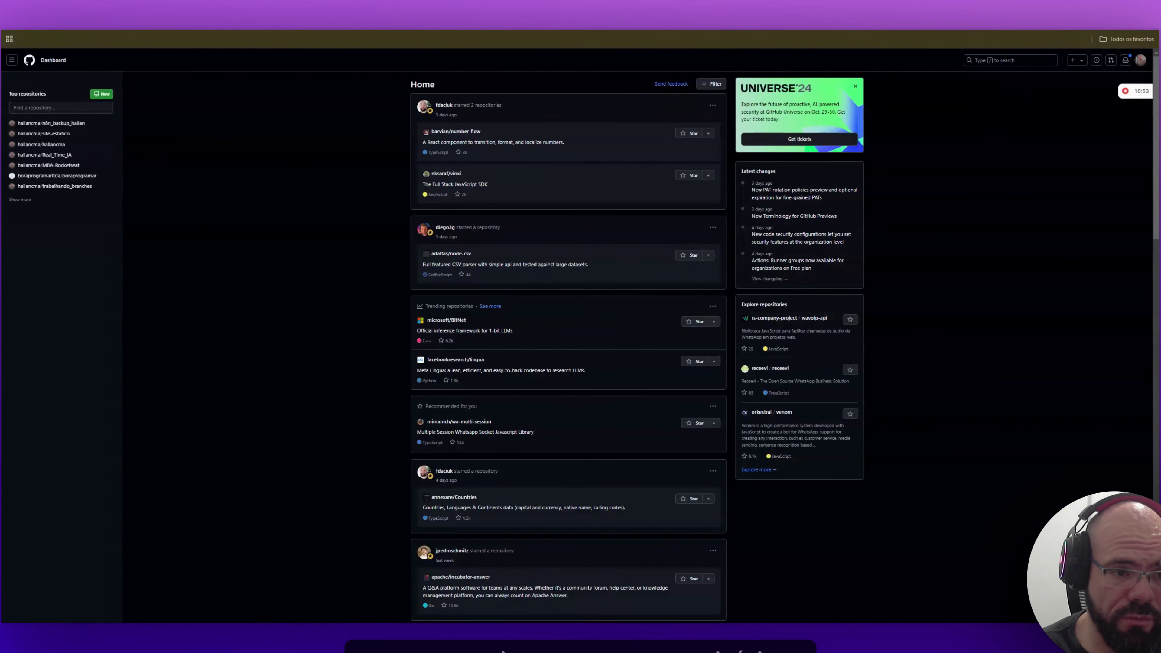
- Find the site-estatico repository among the top repositories and open it
click(20, 199)
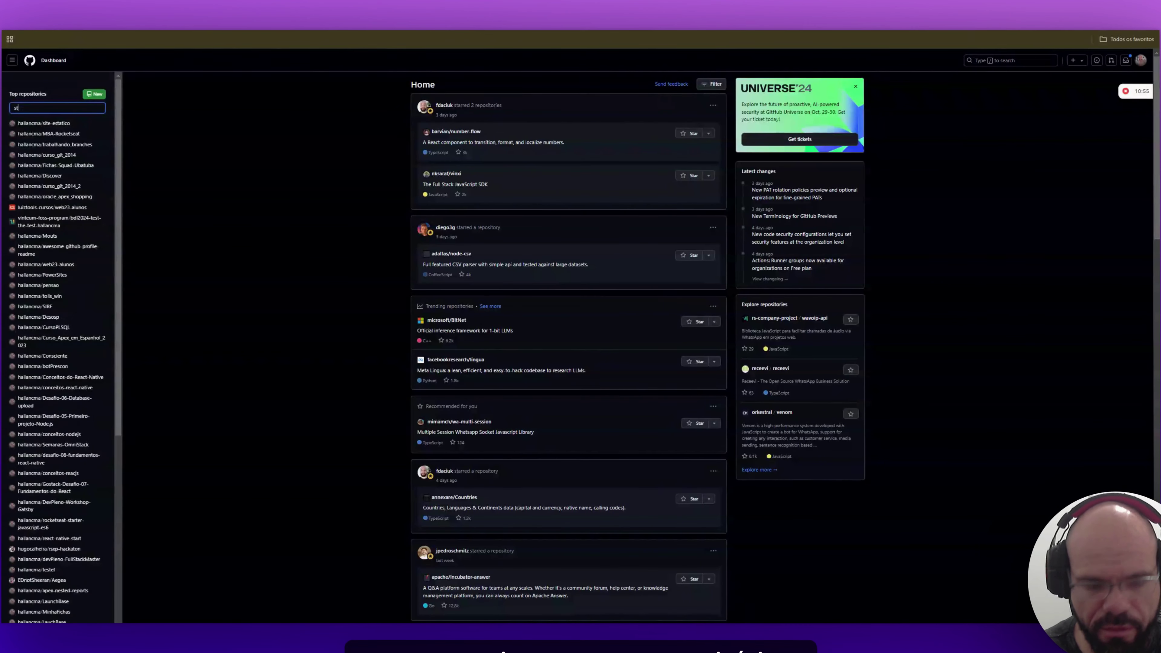
text(ste)
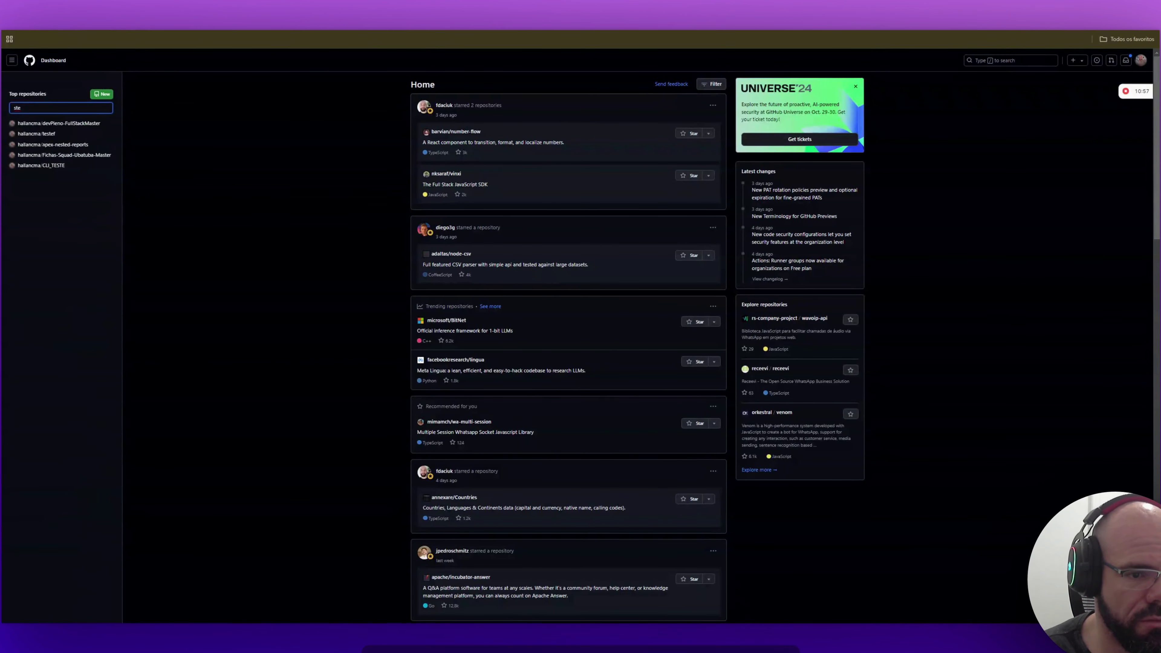
click(53, 59)
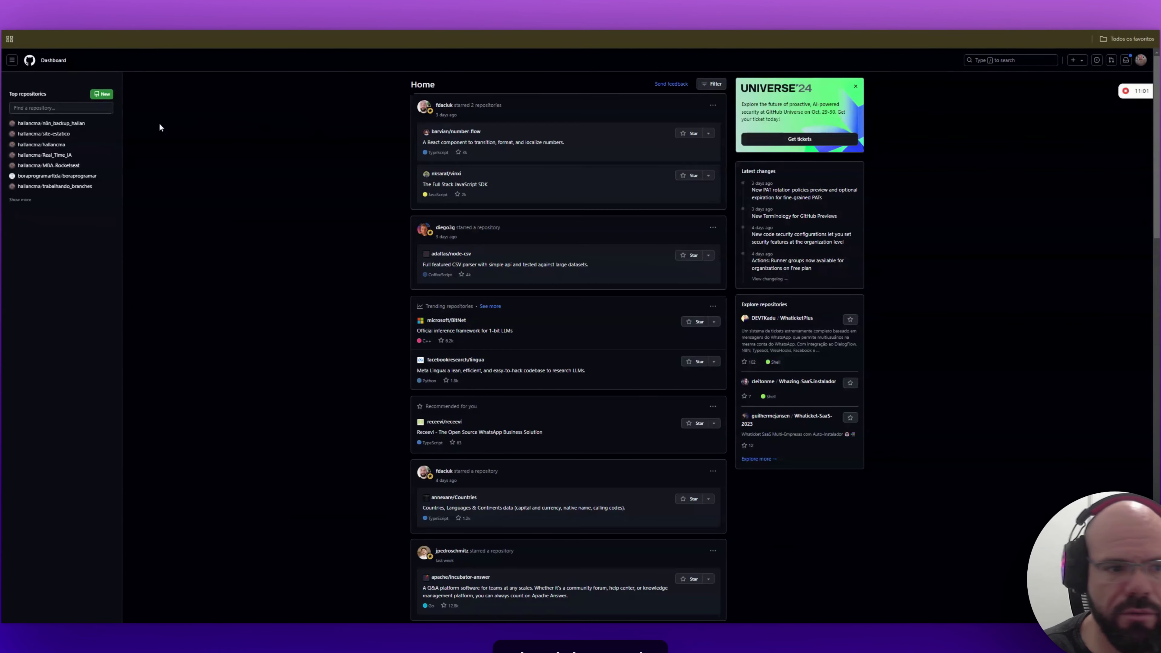
click(55, 137)
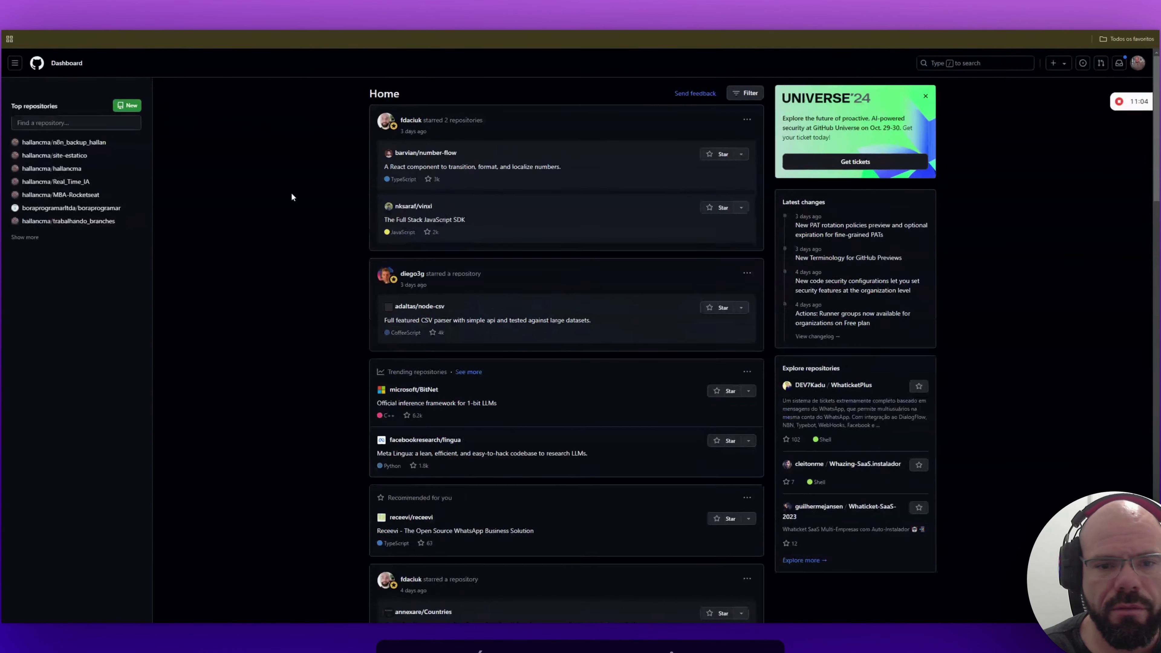
- Zoom in and read site-estatico's Dockerfile and src/index.html, then return to the repository root
key(ctrl+plus)
key(ctrl+plus)
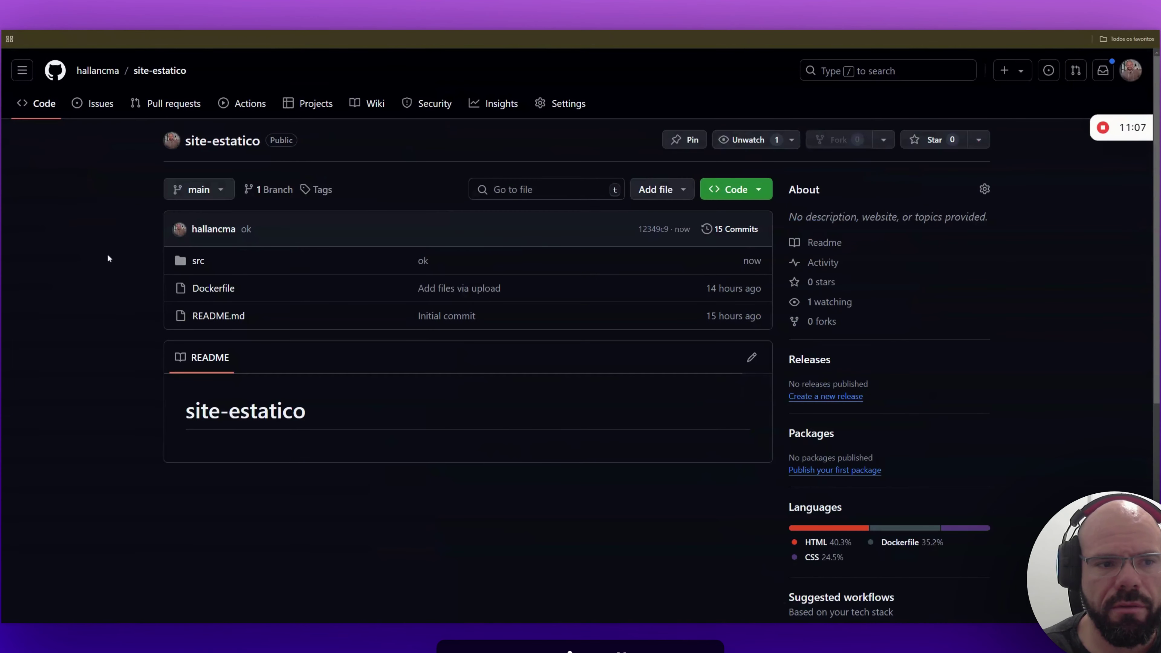
click(208, 289)
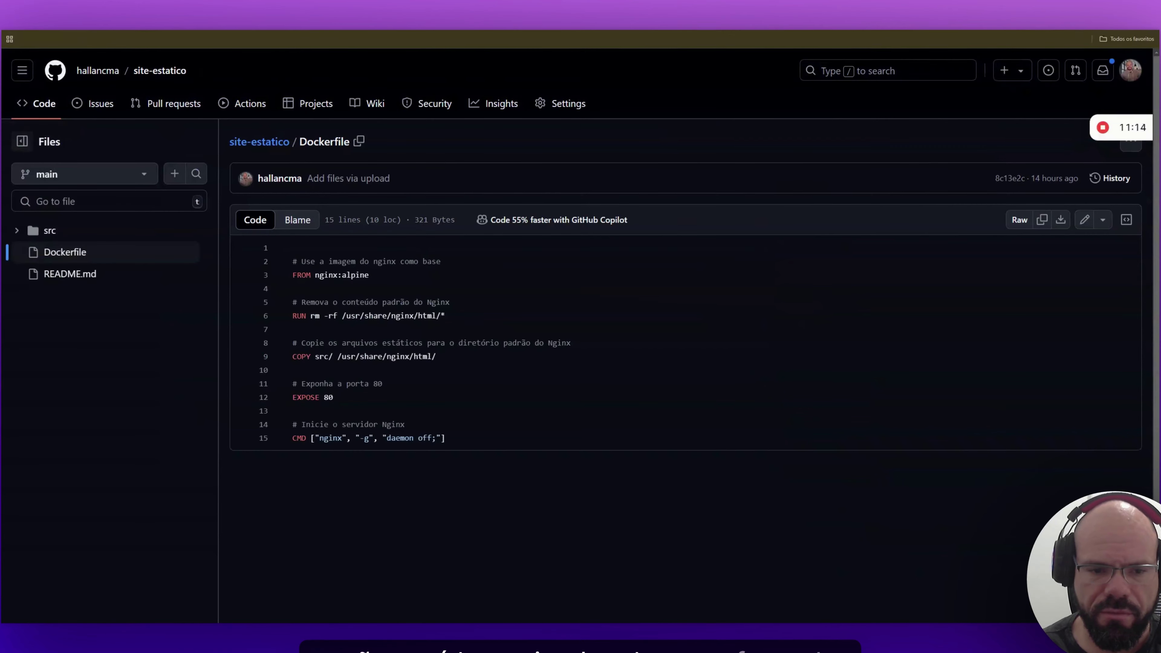
click(270, 145)
click(197, 261)
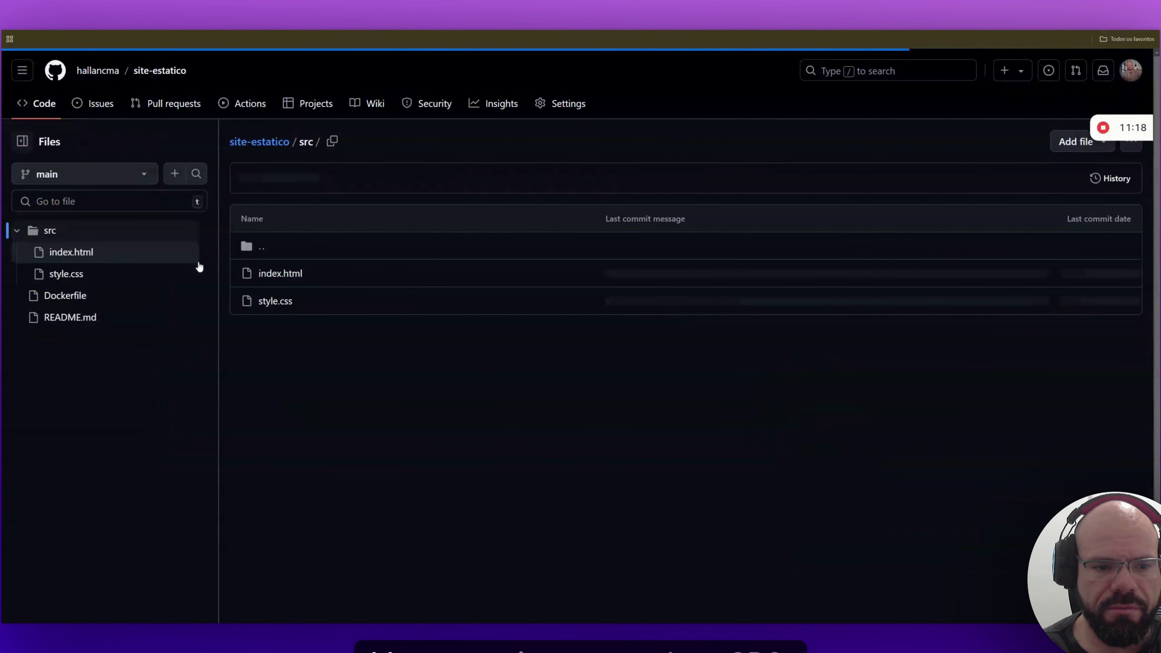
click(288, 274)
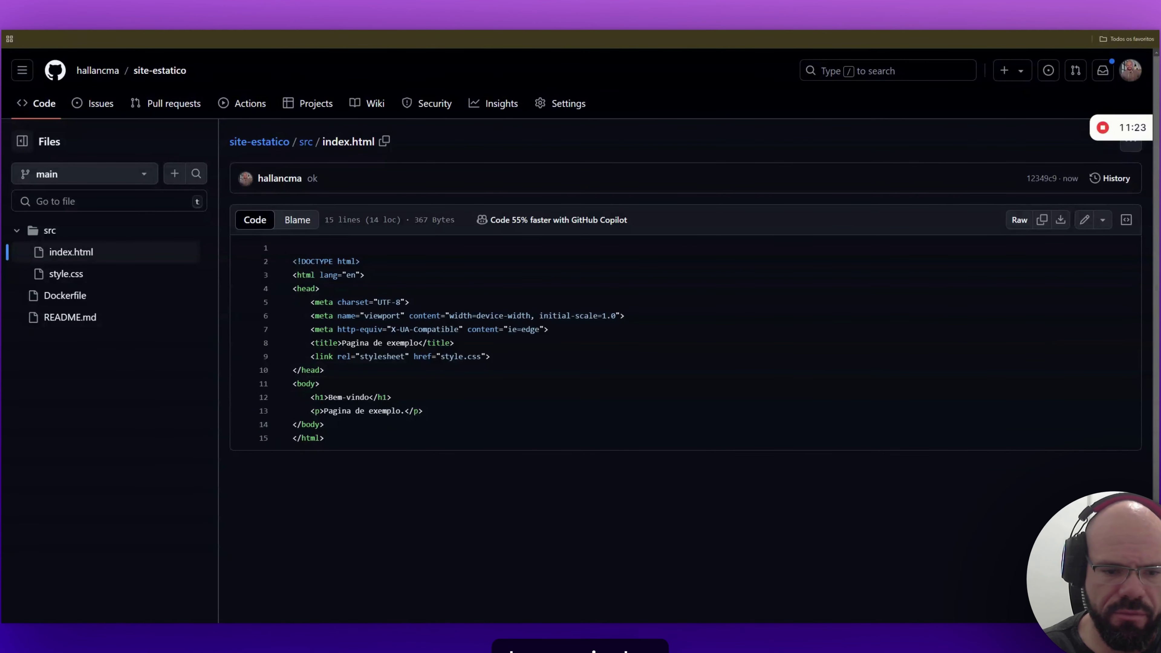
click(258, 145)
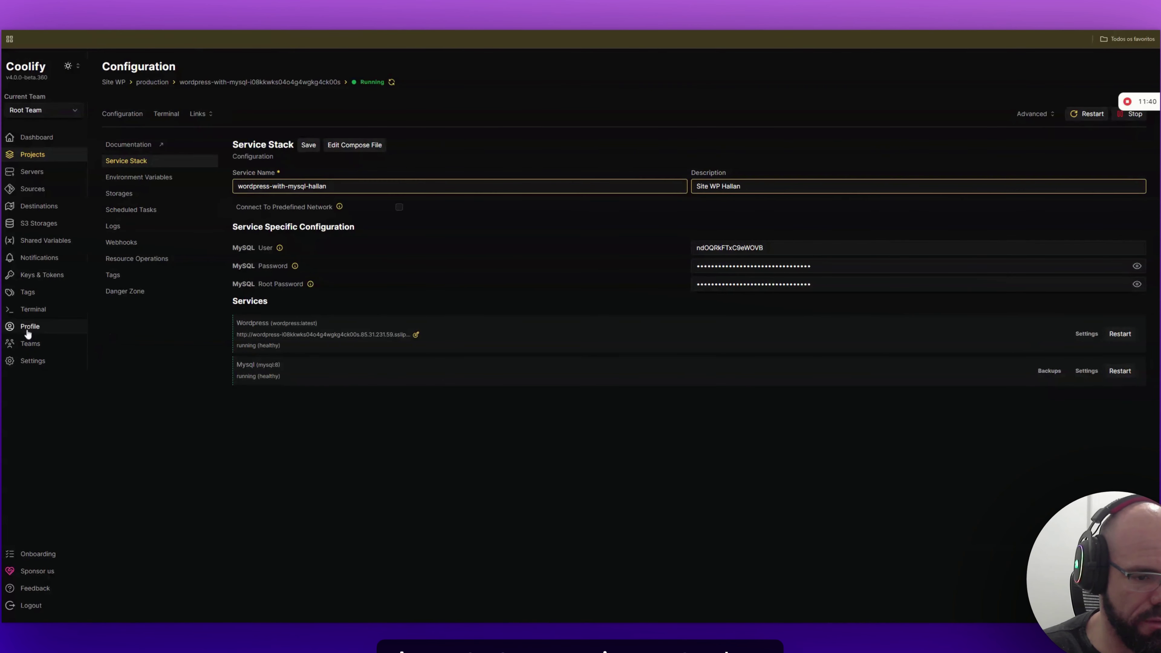
- Under Sources, start a new GitHub App and try selecting its default name
click(68, 189)
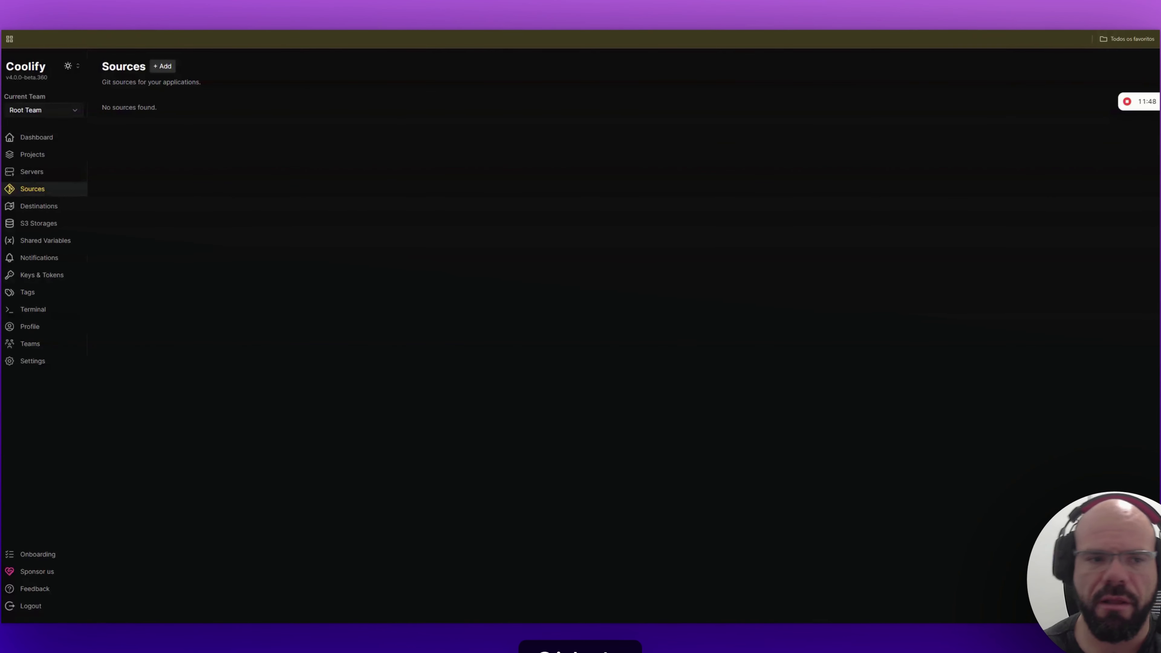
click(163, 66)
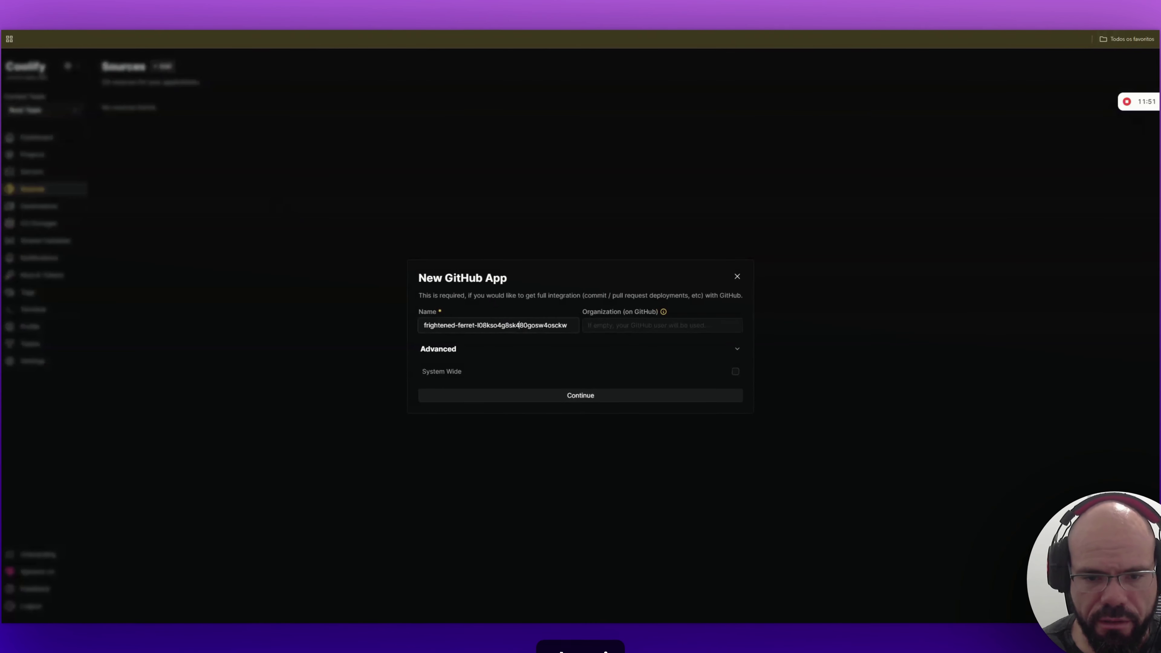
double_click(548, 325)
click(558, 324)
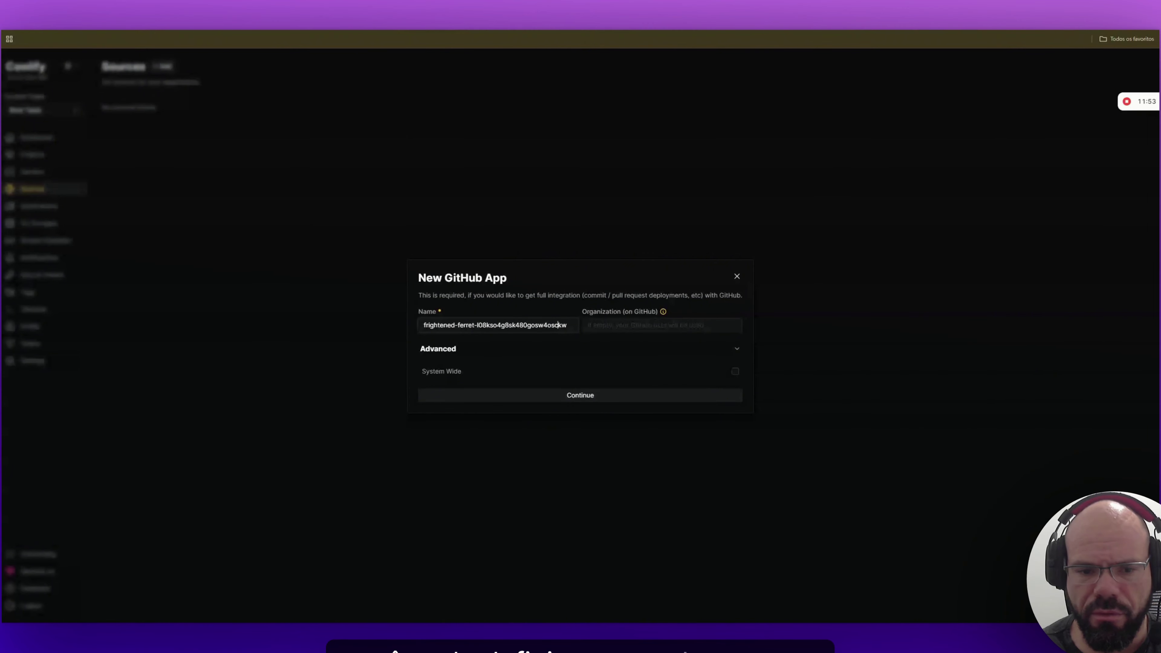
drag(567, 325, 396, 328)
click(396, 328)
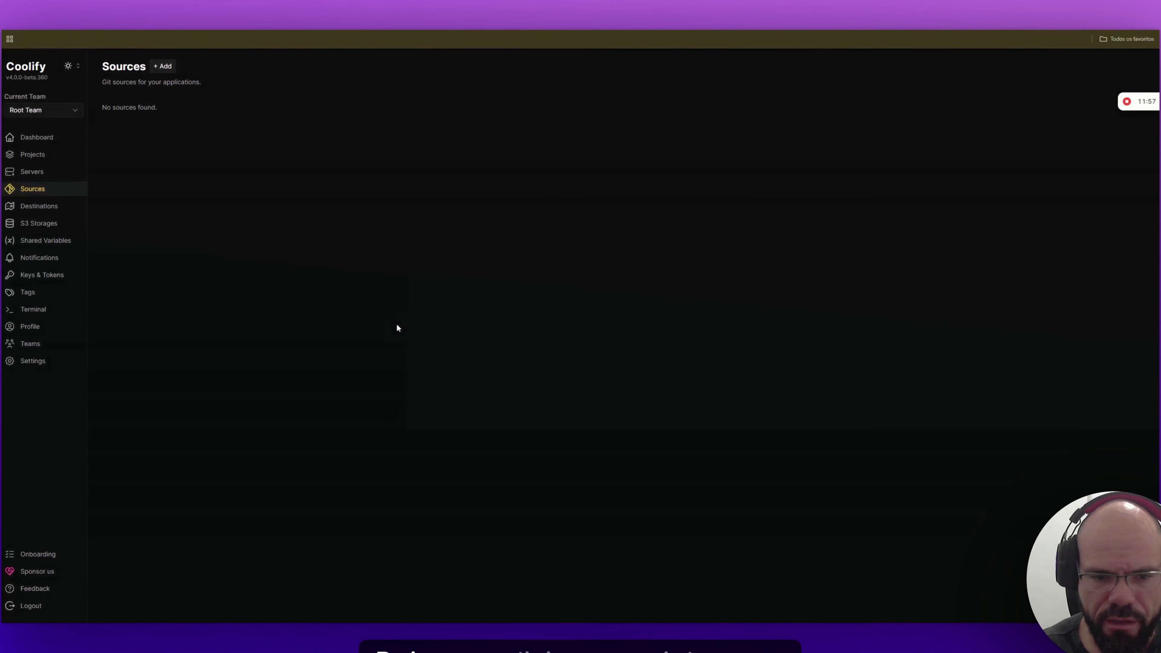
- Name the GitHub App 'ci-cd-' plus the owner's name, review the advanced settings, and continue
click(163, 66)
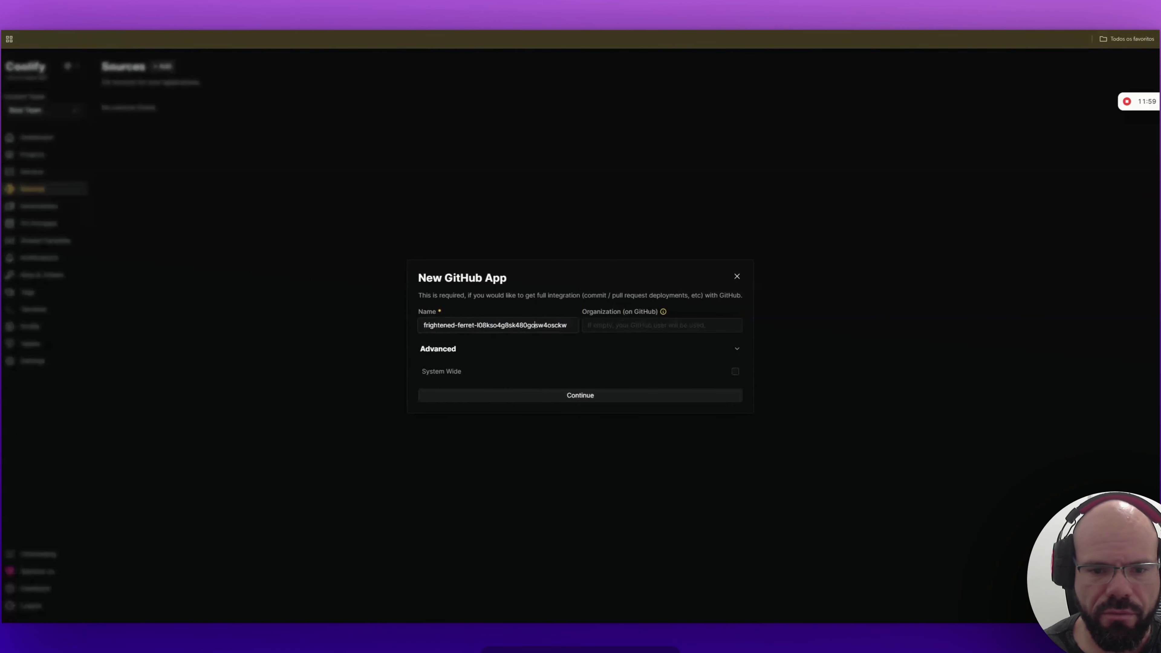
drag(567, 324, 421, 325)
text(ci)
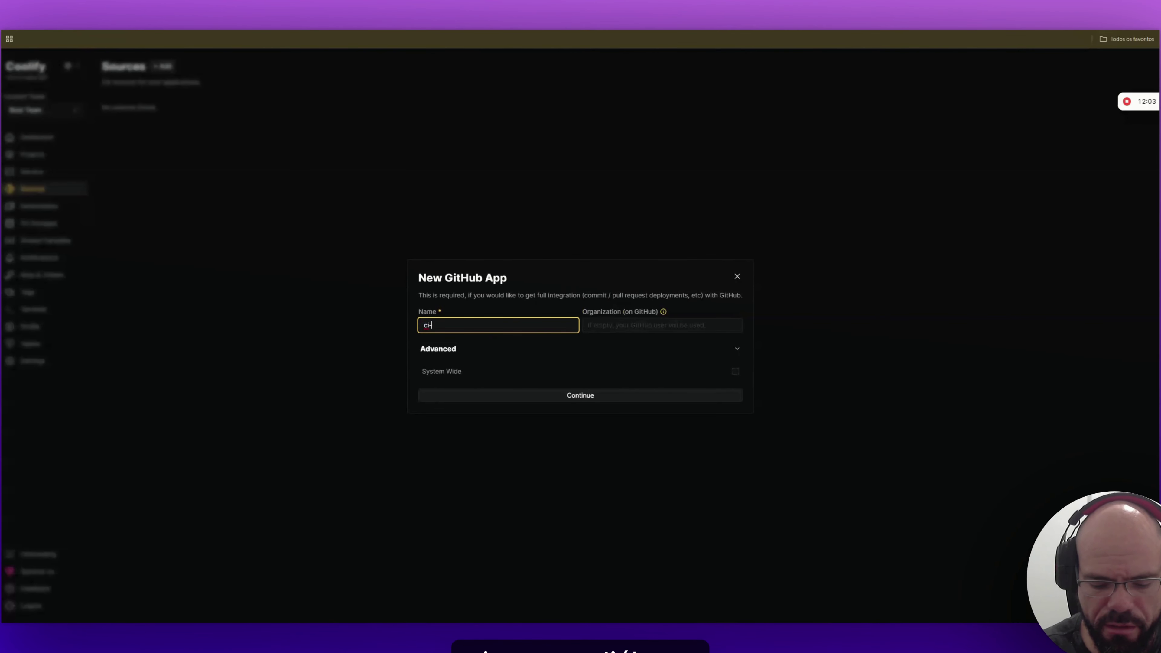
text(-cd-hallan)
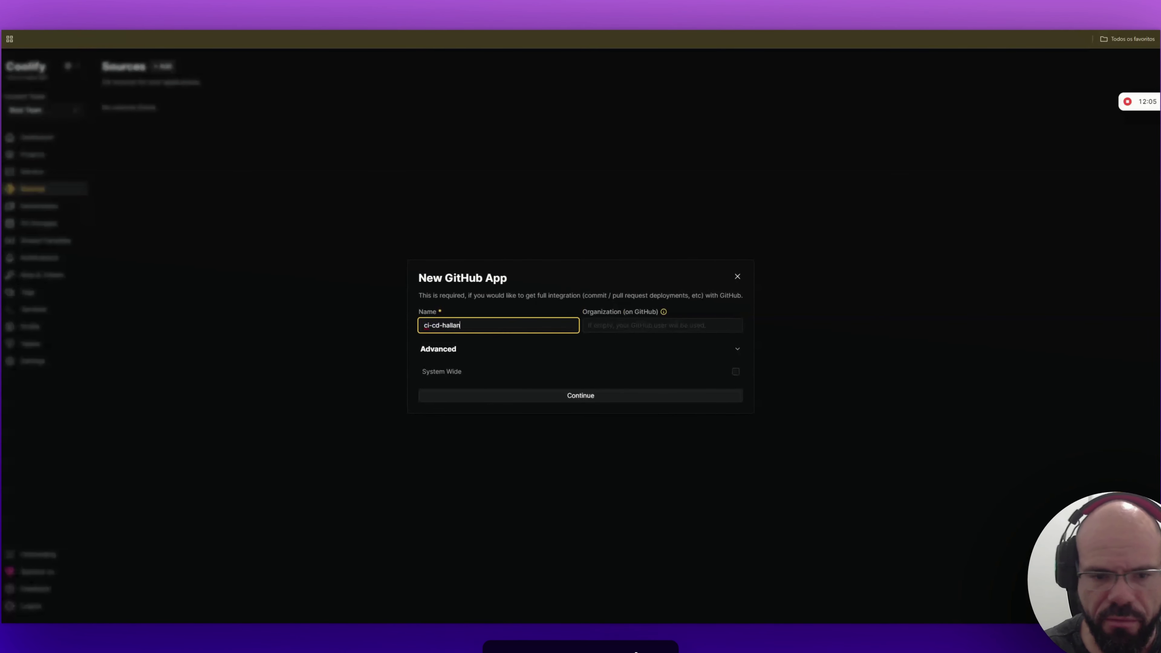
click(577, 349)
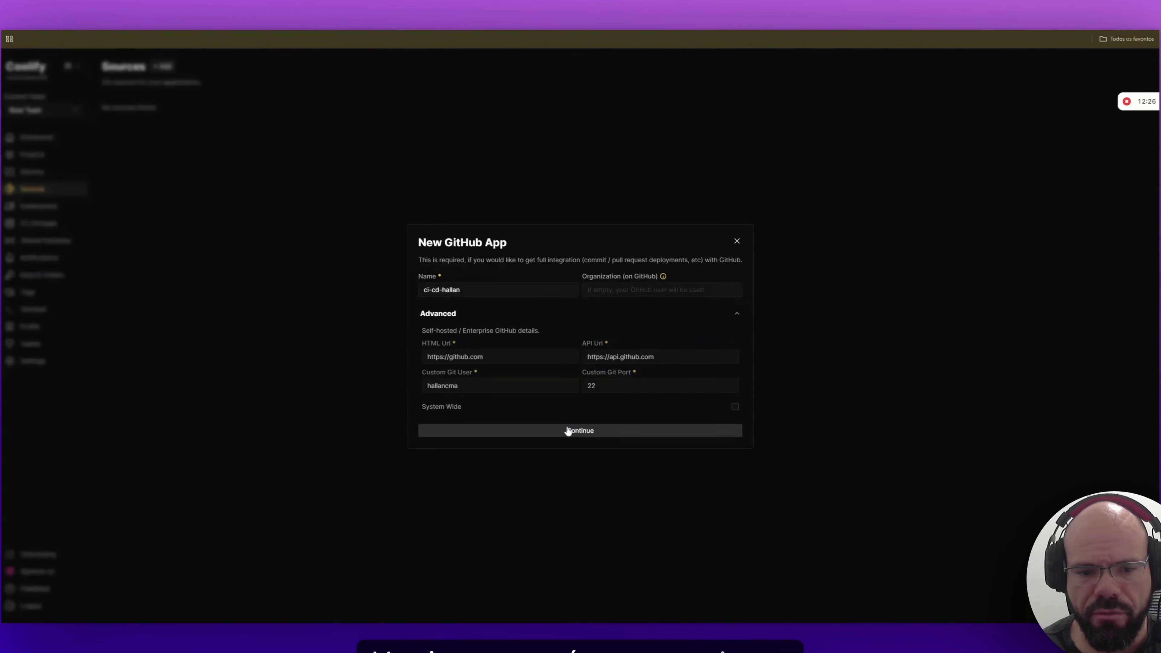
click(568, 431)
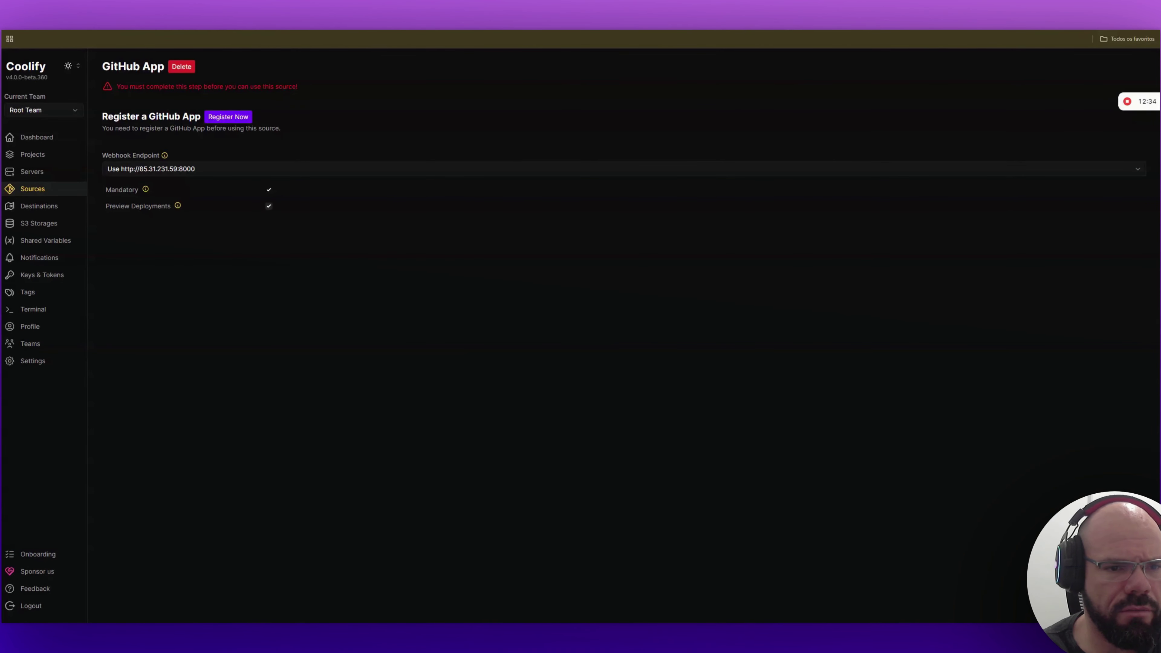
- Start registering the ci-cd GitHub App on GitHub with Register Now
click(228, 118)
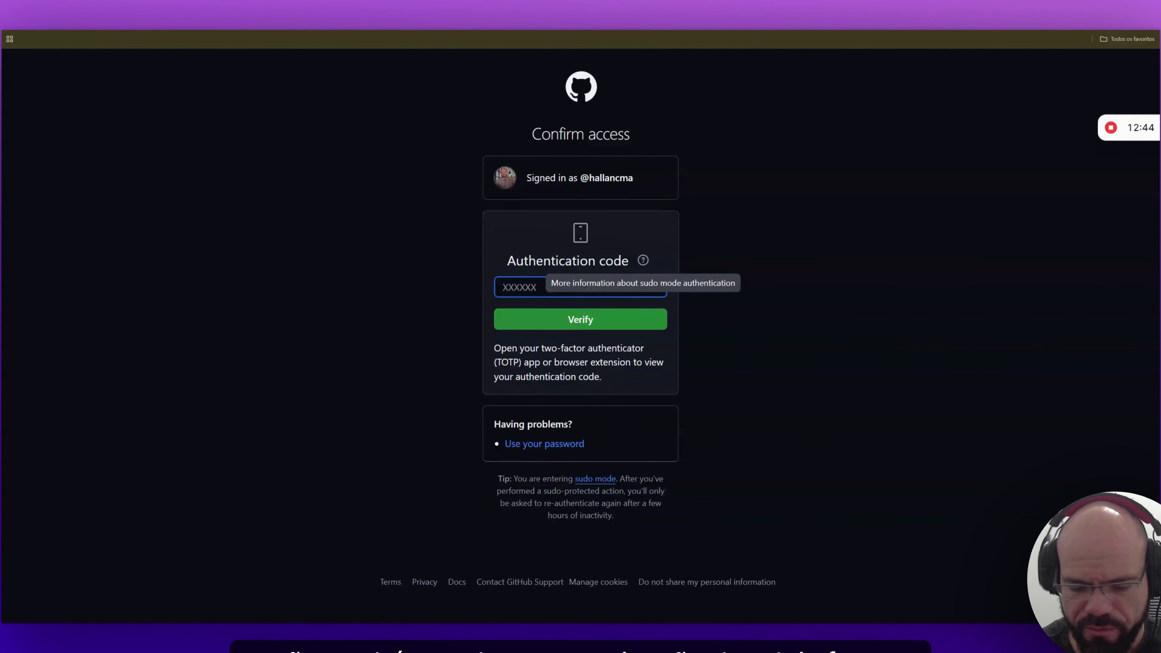
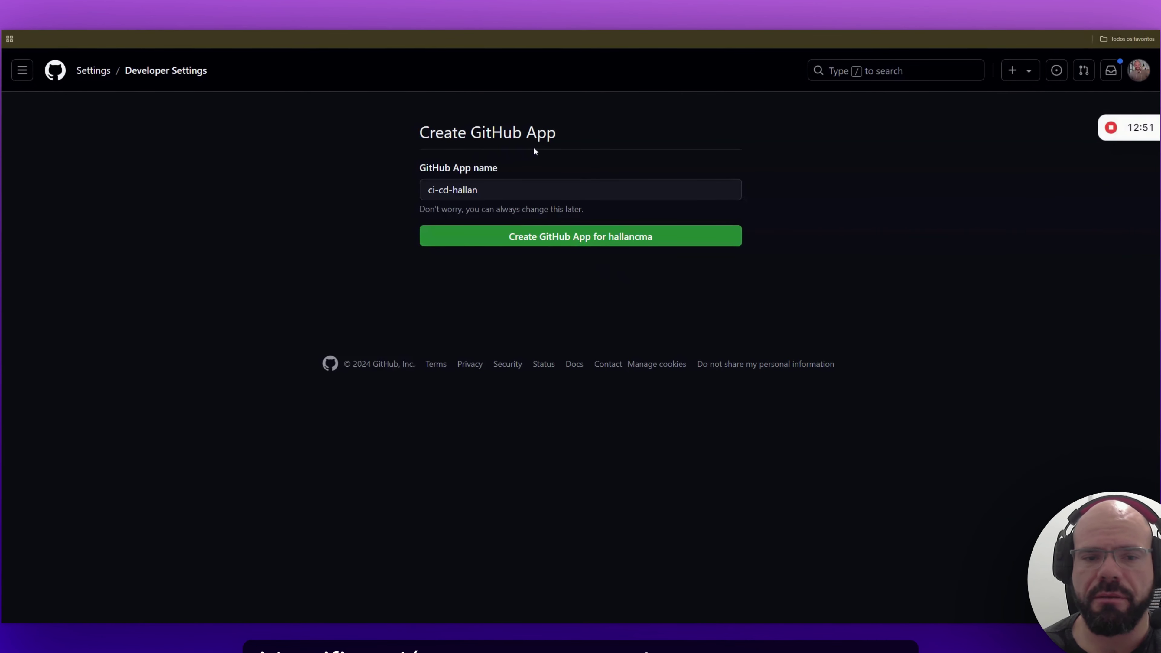
- Verify with the 2FA authentication code and create the ci-cd-hallan GitHub App
click(570, 237)
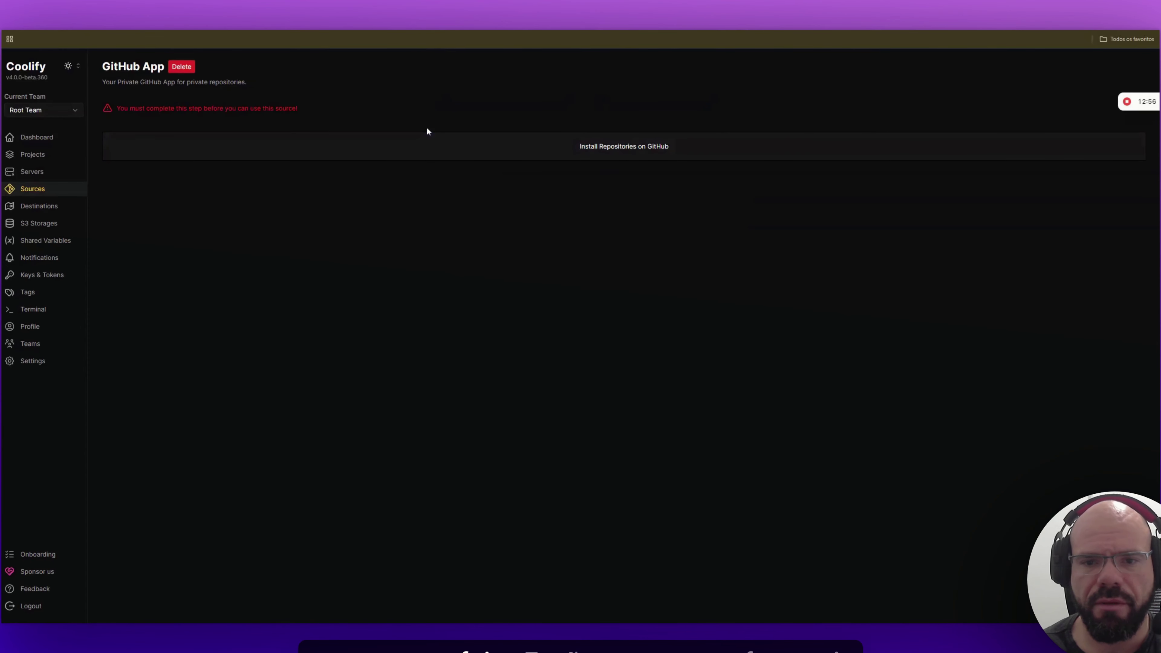
click(32, 189)
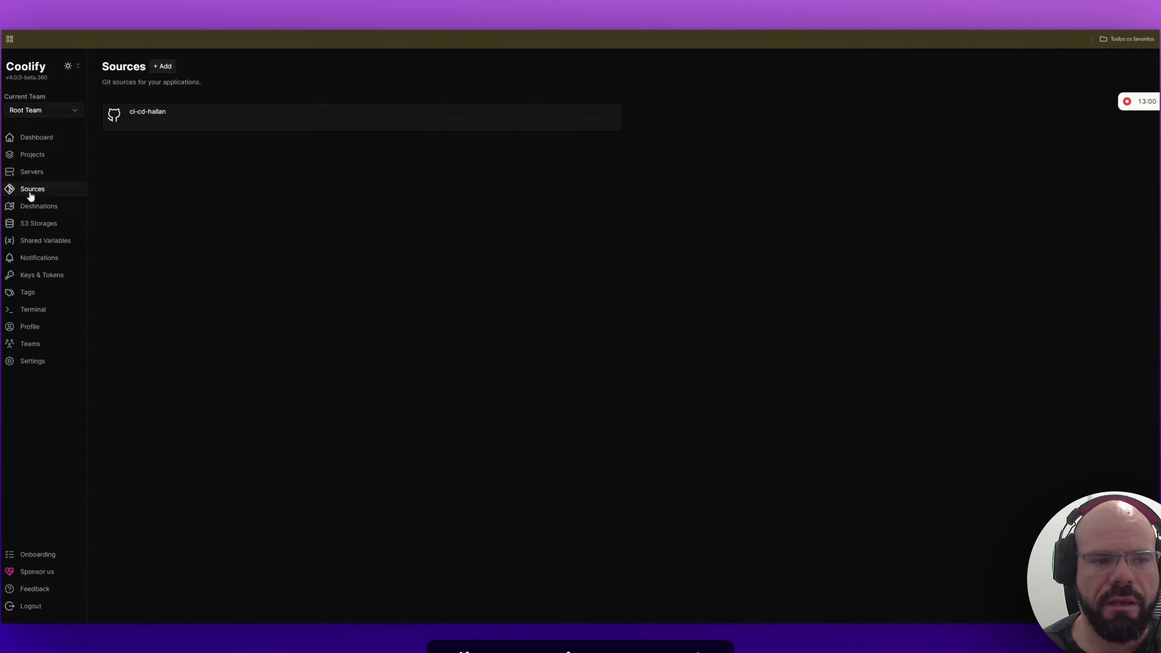
click(204, 114)
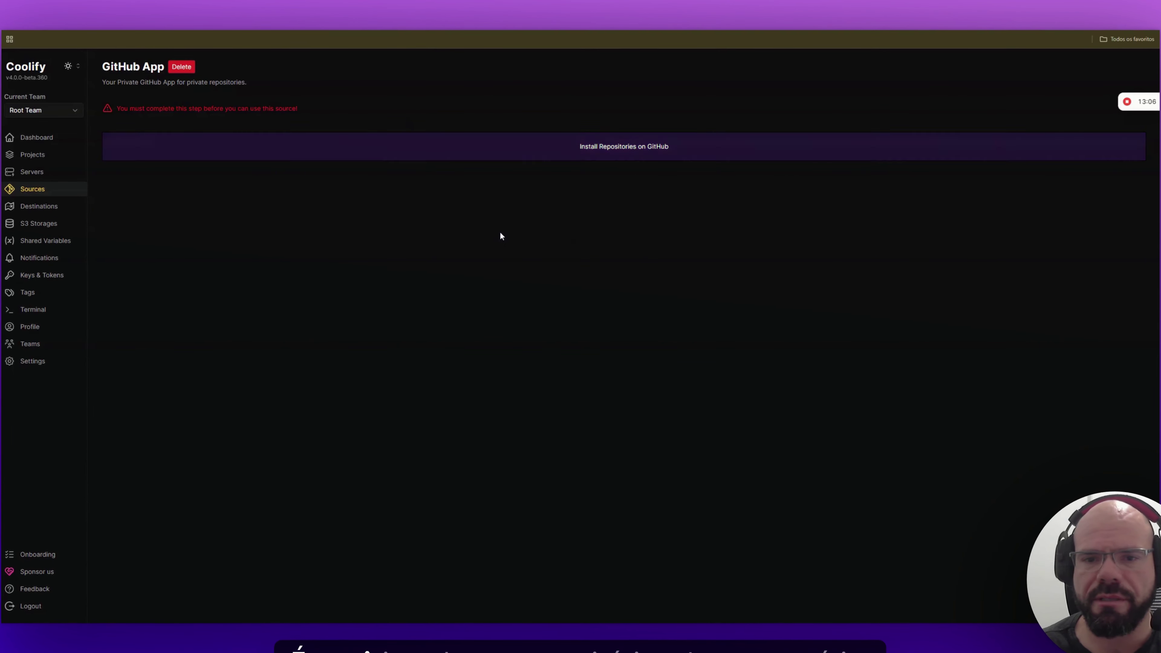
- Install ci-cd-hallan on the personal GitHub account with All repositories selected
click(617, 146)
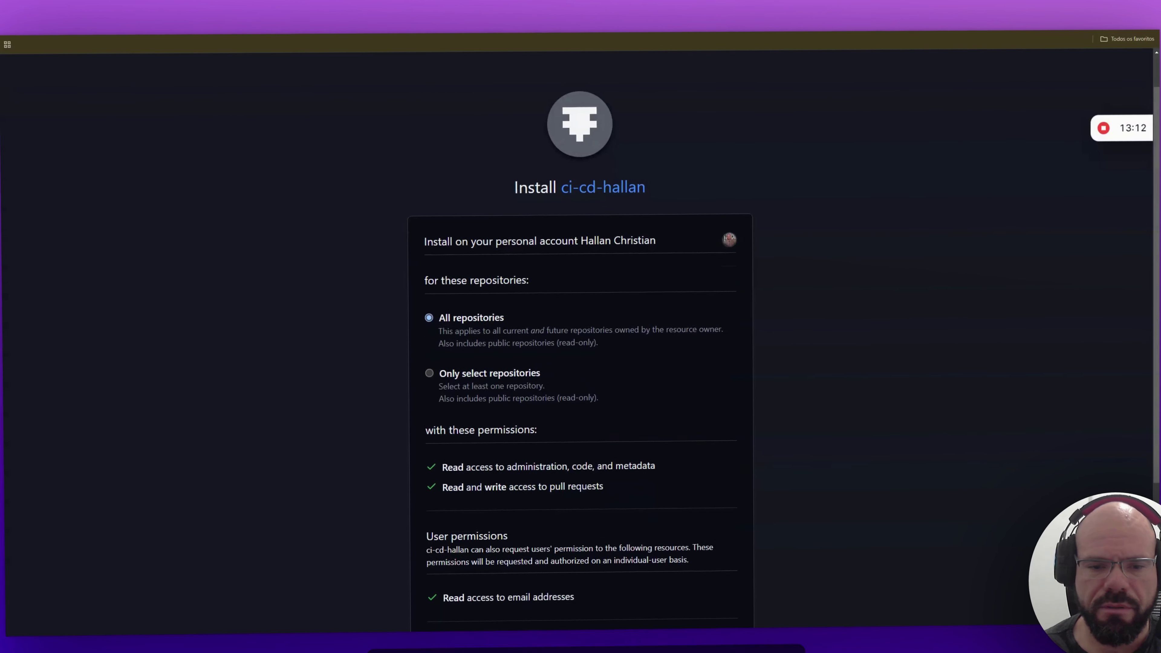
scroll(577, 272, down, 1)
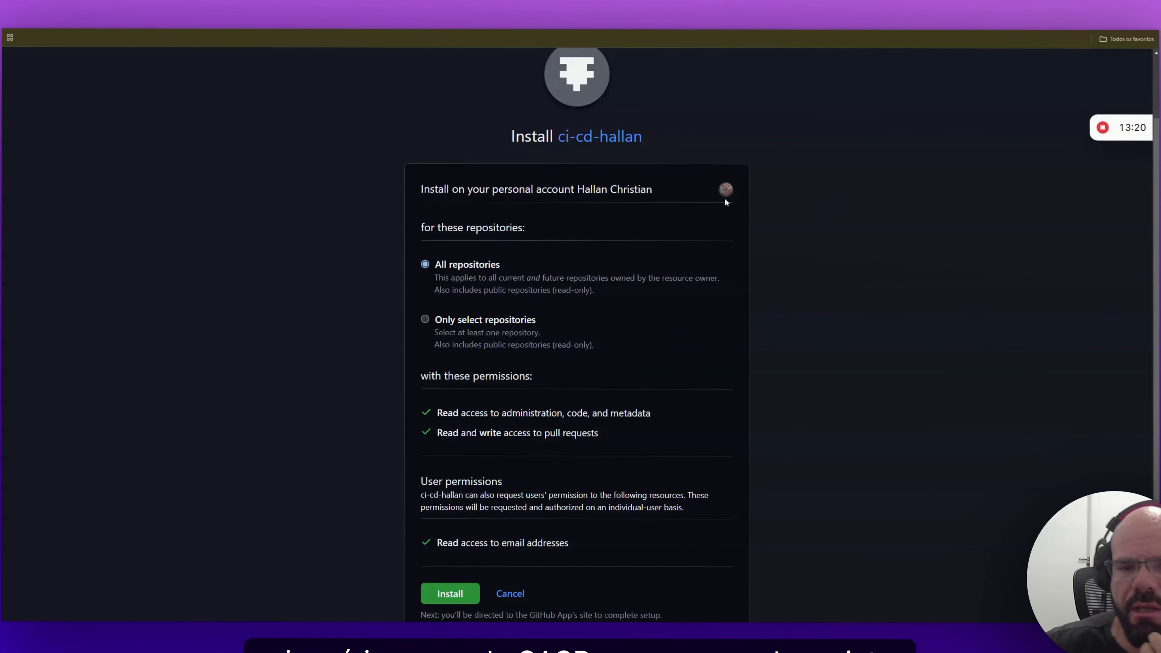
scroll(673, 191, up, 2)
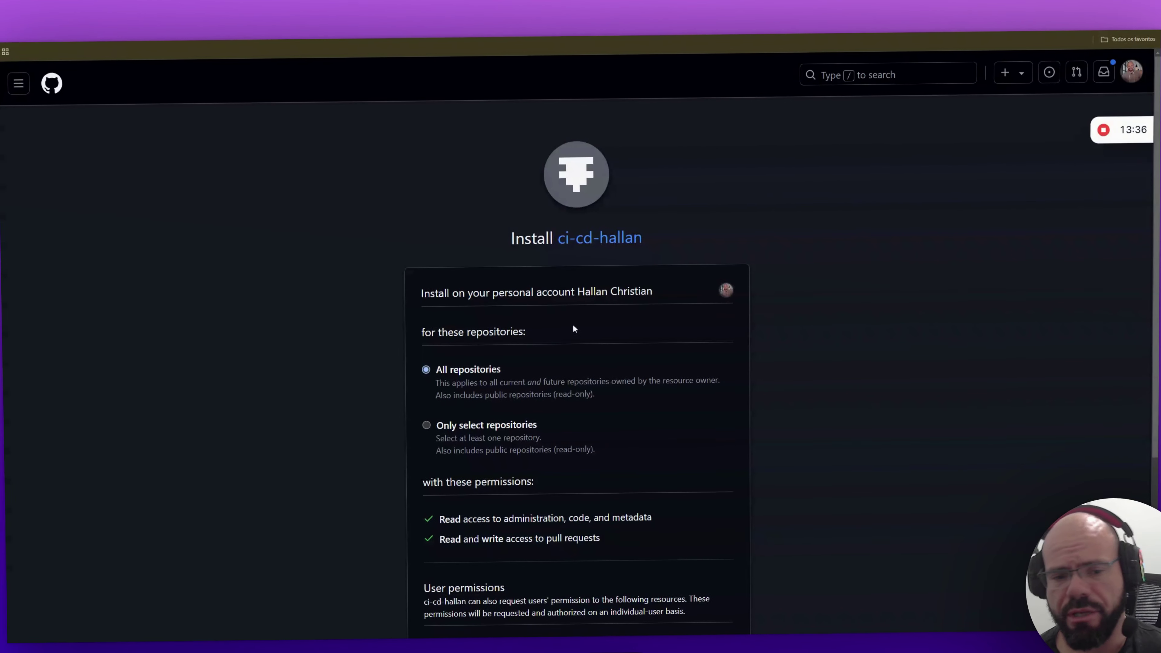
scroll(573, 320, down, 1)
scroll(526, 315, down, 4)
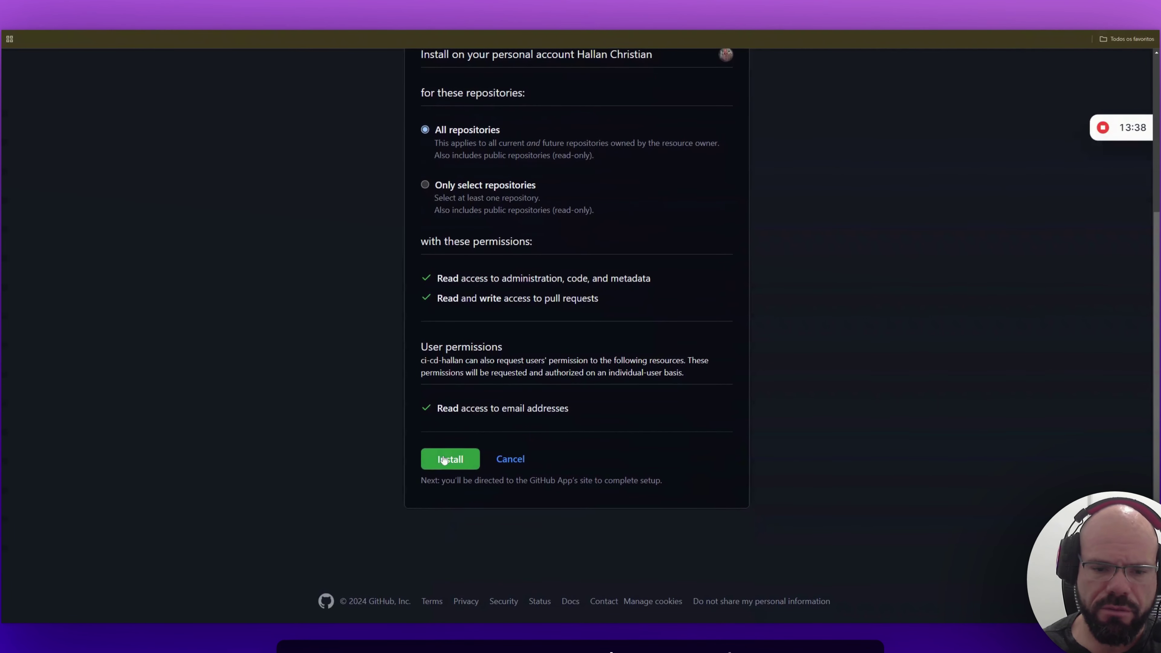
click(444, 457)
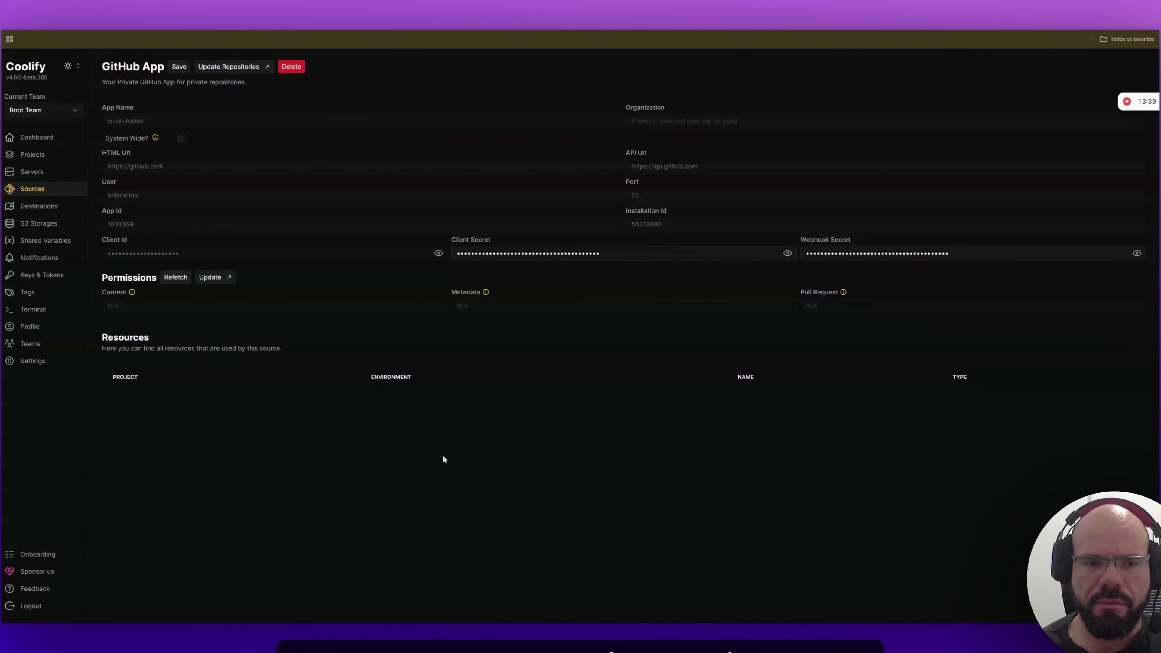
- Check the ci-cd-hallan source, then create the Site Estatico project and return to Projects
click(31, 189)
click(221, 109)
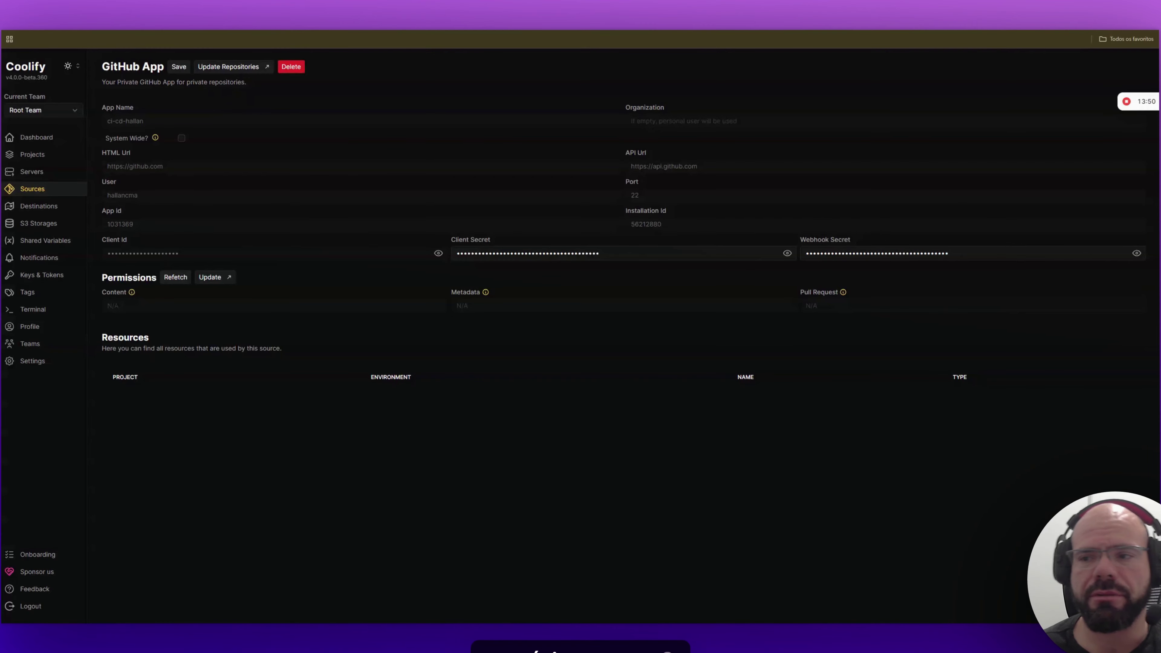
click(43, 156)
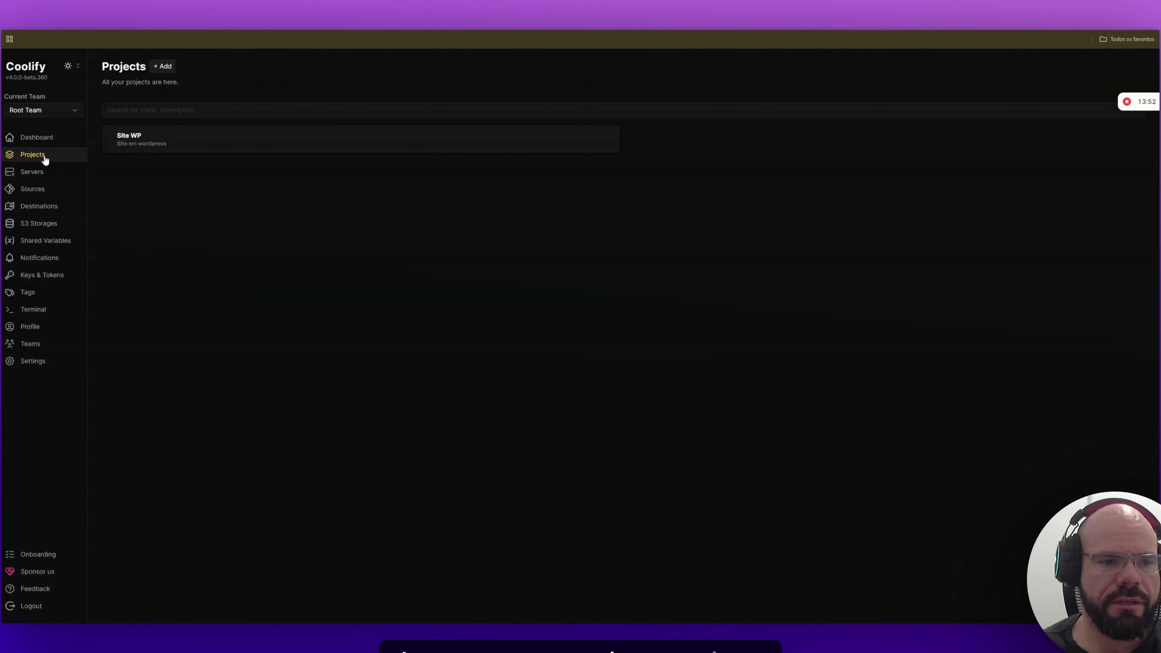
click(163, 66)
text(S)
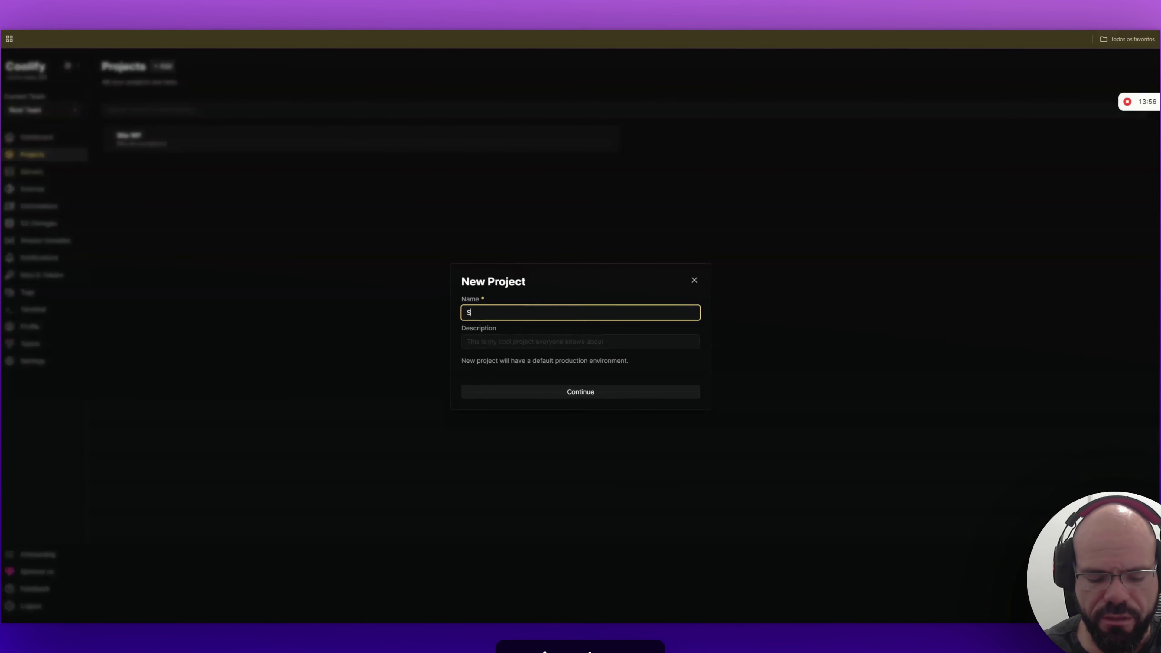
text(ite Estati)
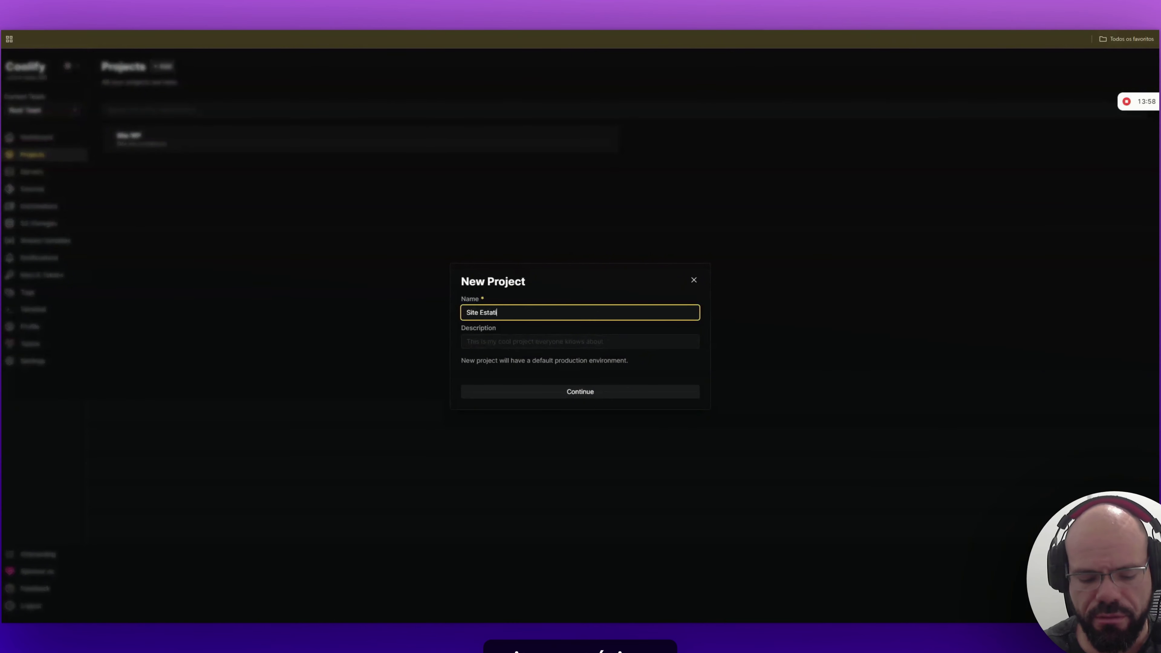
text(co)
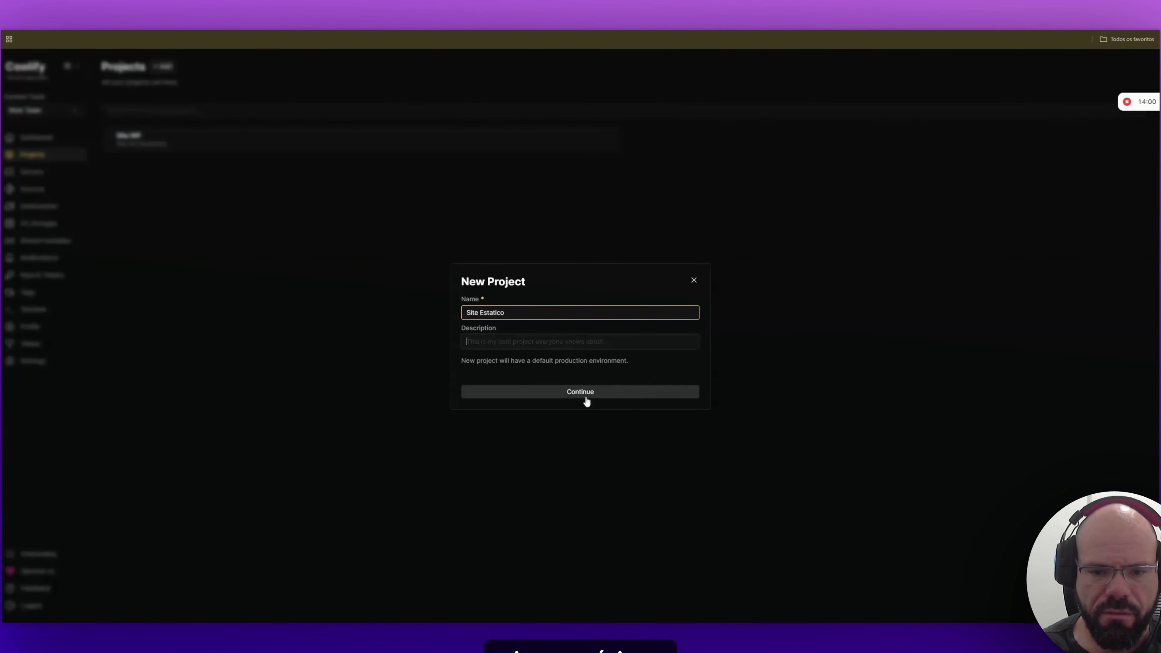
click(585, 394)
click(77, 156)
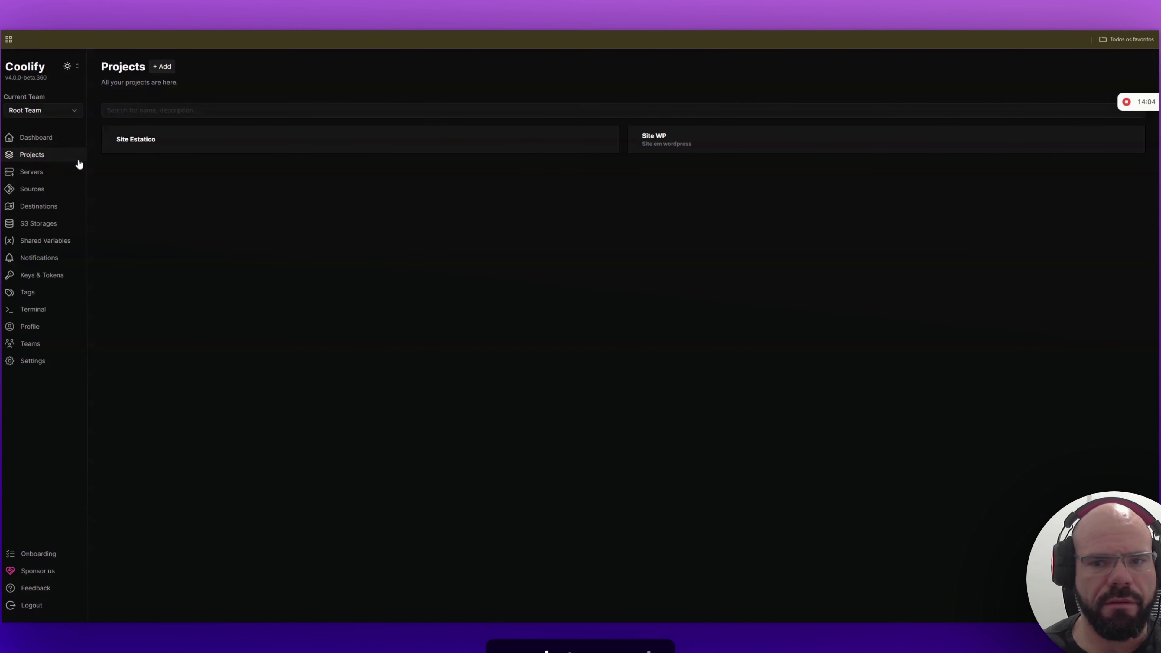
- Add a Private Repository (with GitHub App) resource to Site Estatico using the ci-cd-hallan app
click(178, 148)
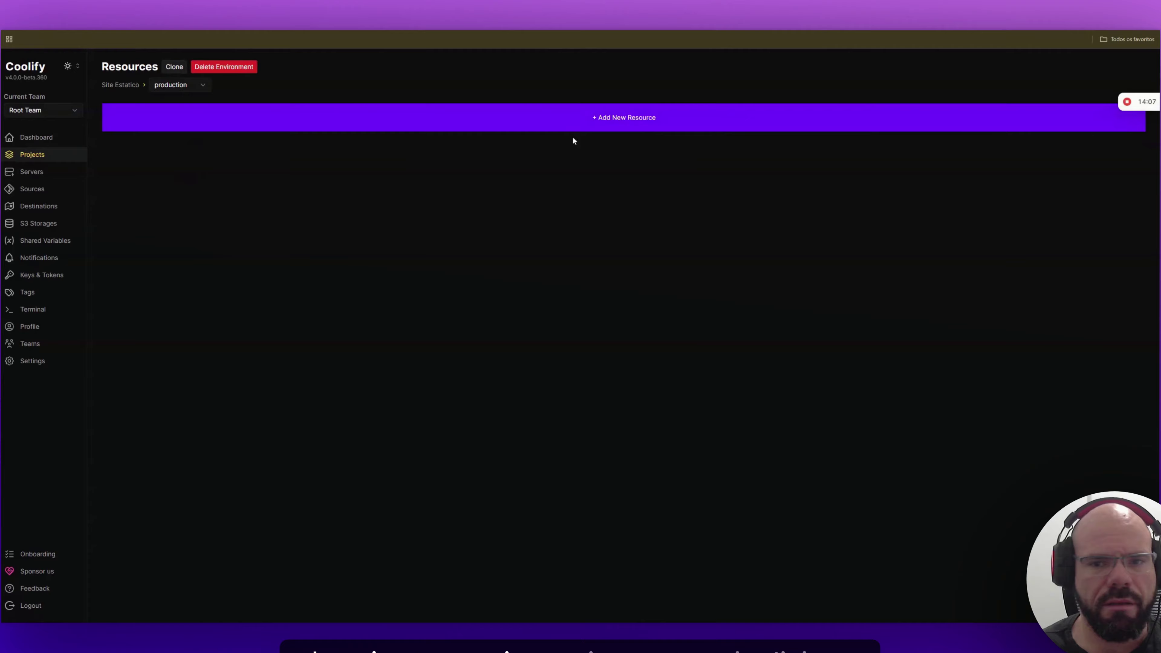
click(617, 121)
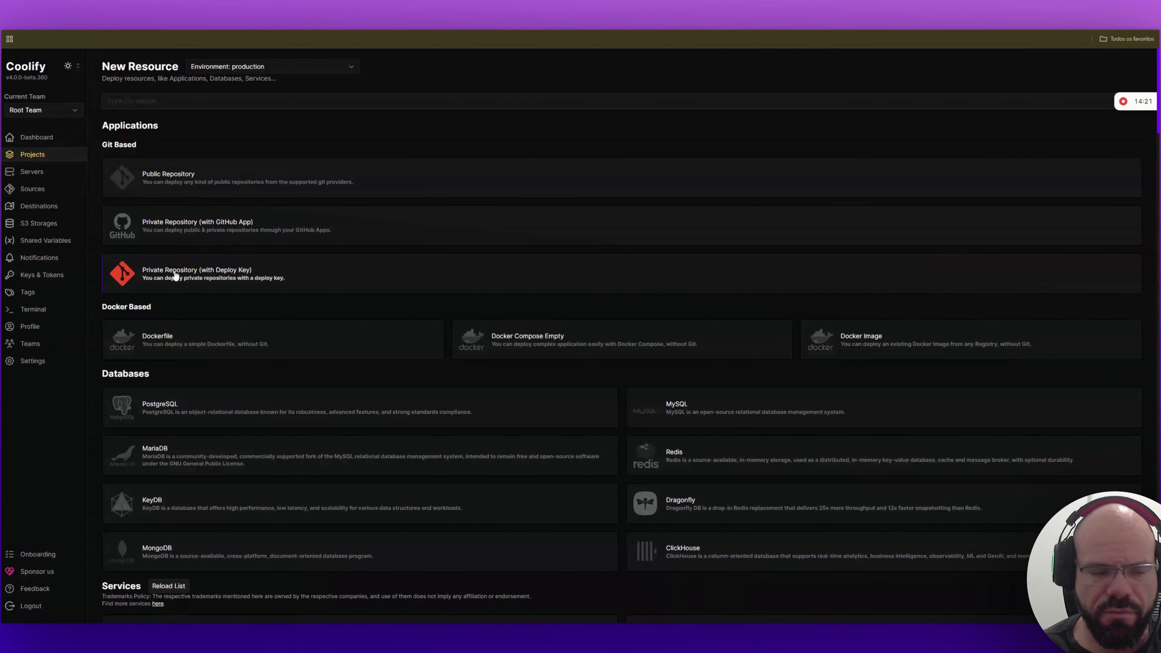
click(198, 237)
click(33, 154)
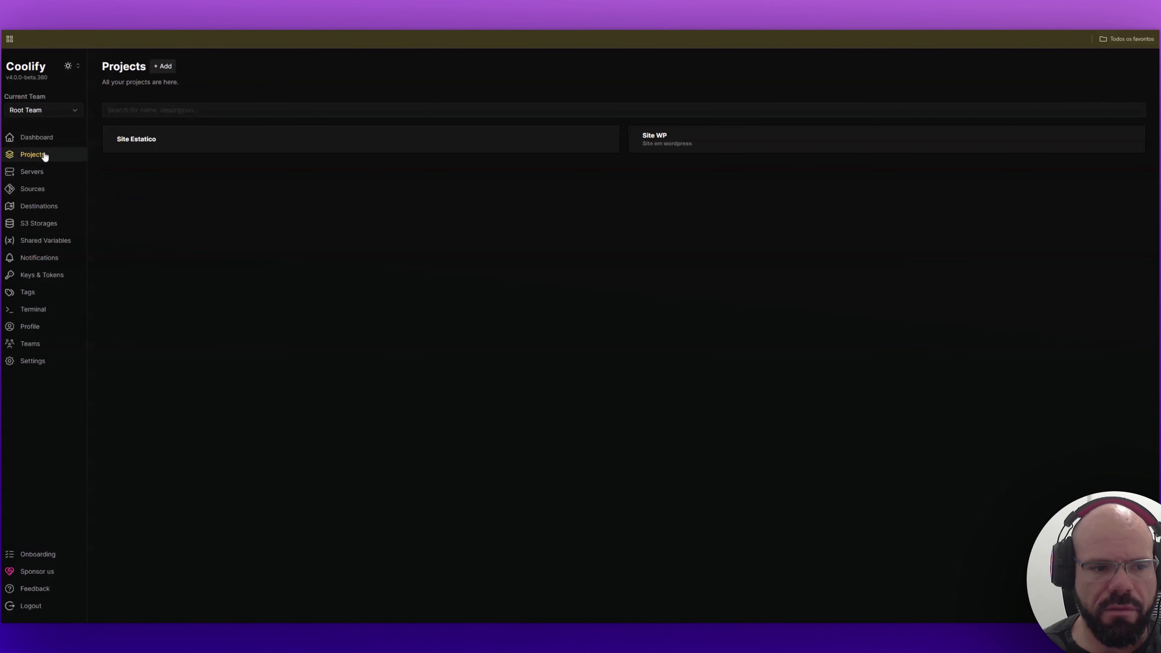
click(670, 143)
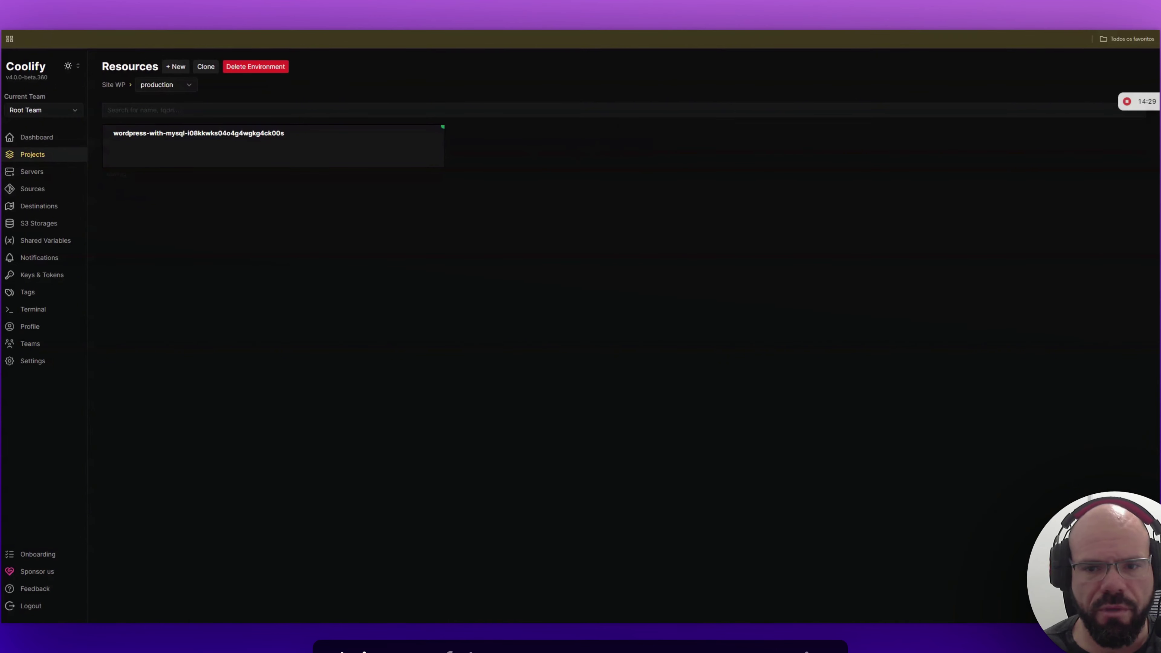
click(41, 157)
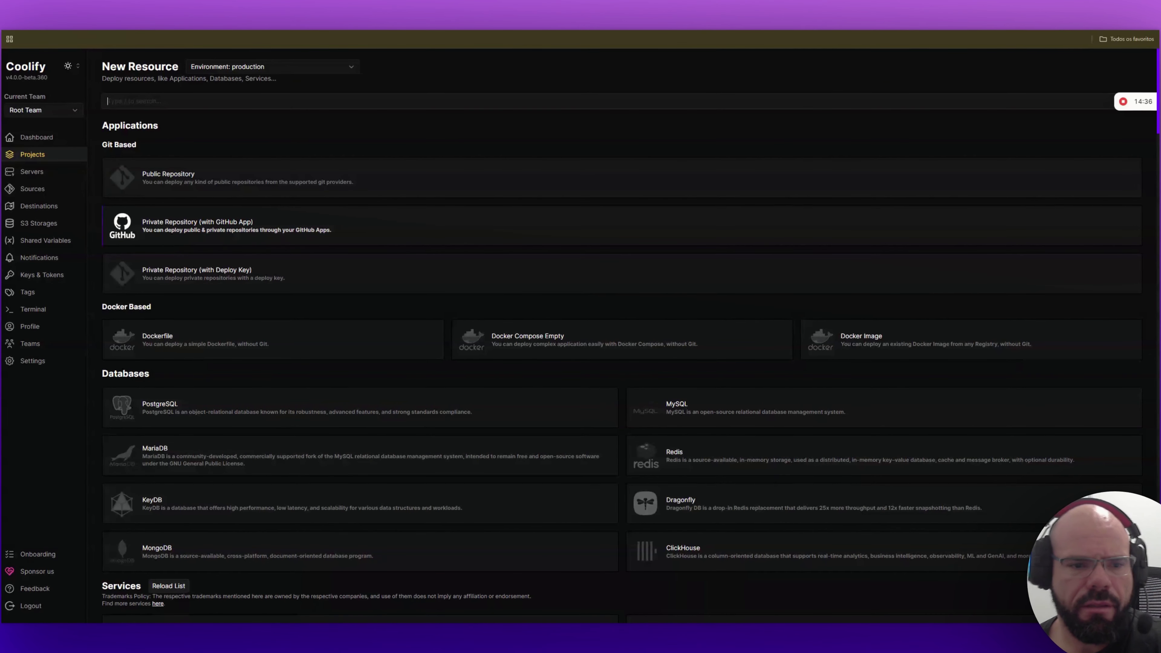
click(238, 237)
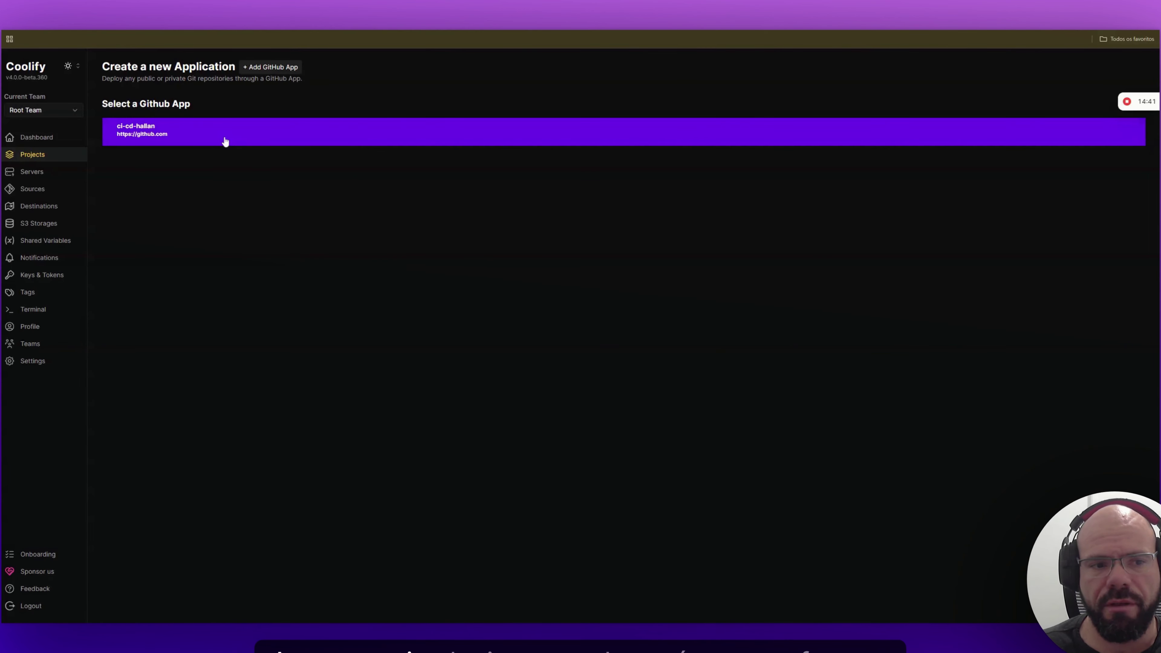
click(241, 131)
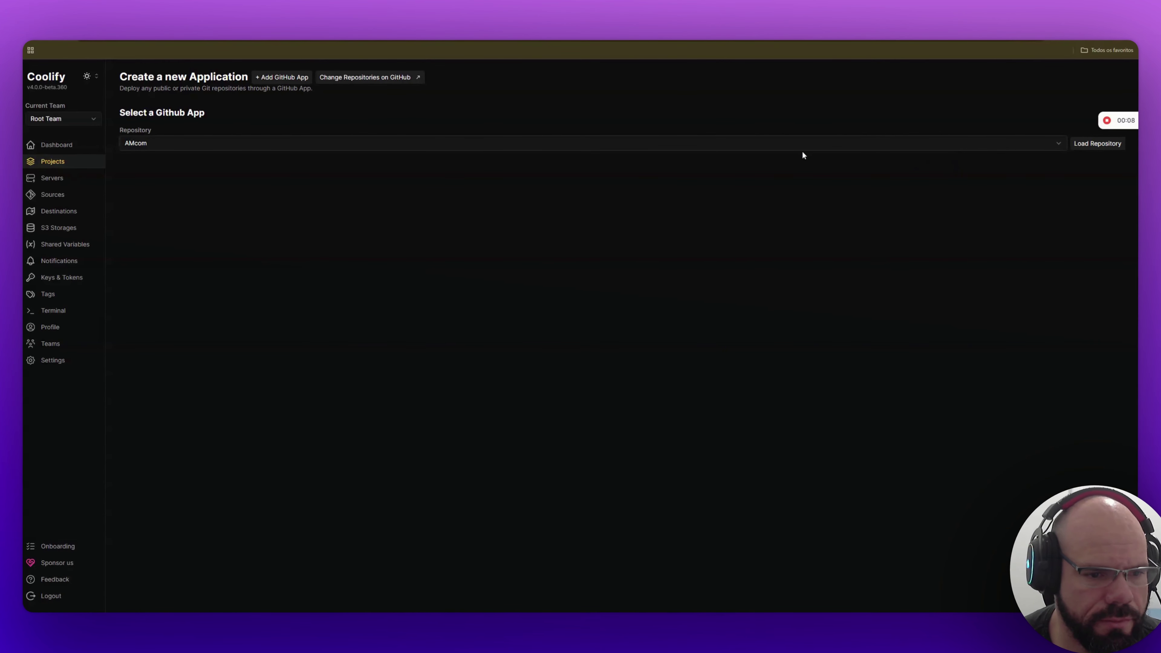
- Load the site-estatico repository, set the build pack to Static, and create the application
click(157, 253)
click(1086, 146)
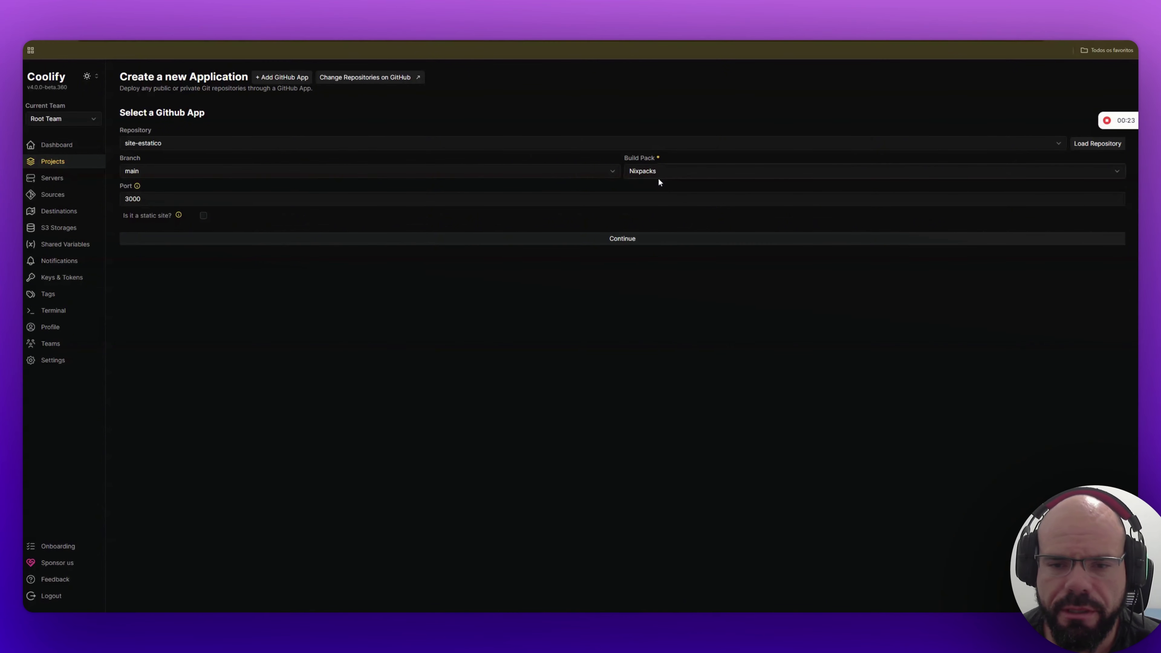
click(659, 195)
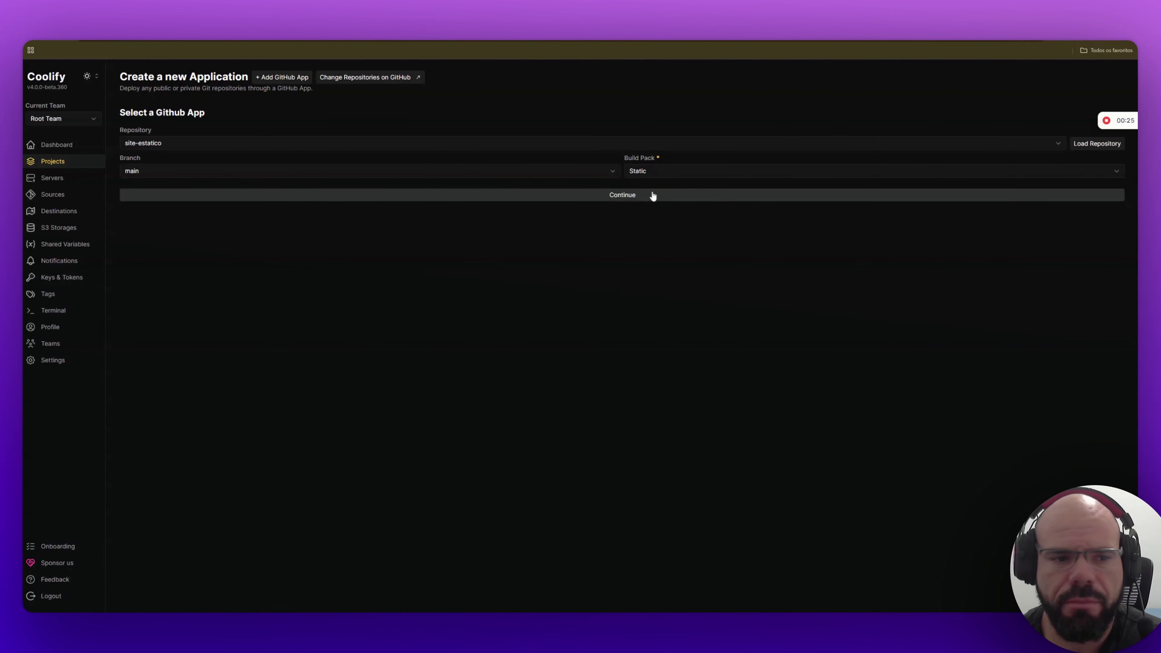
click(577, 196)
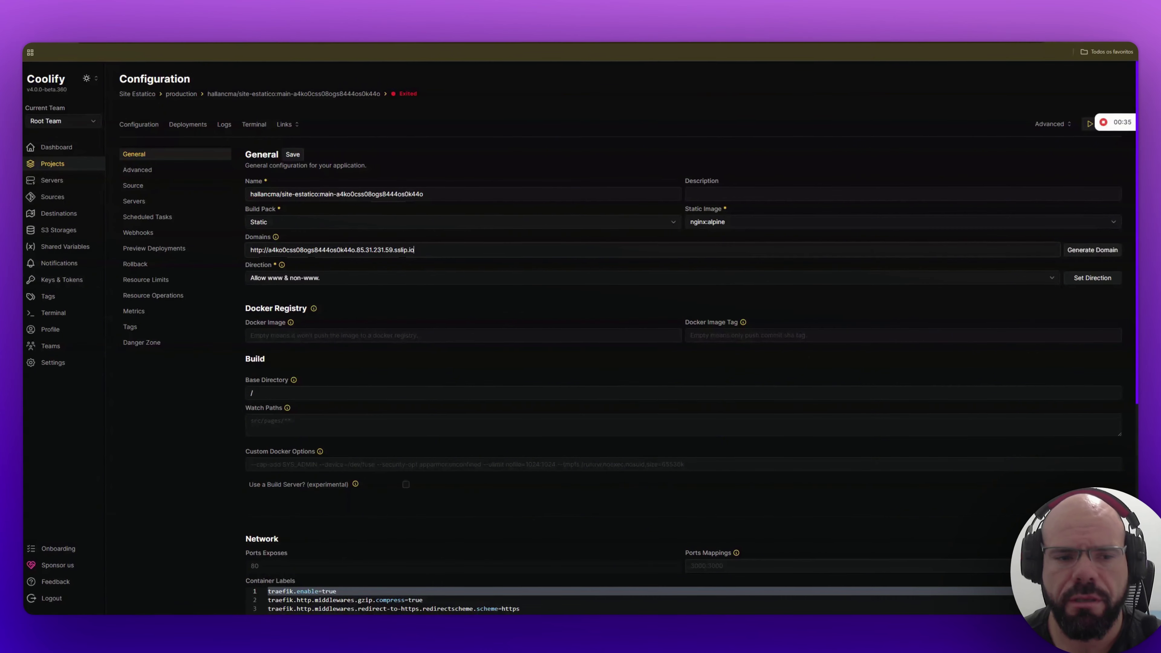
- Set Base Directory to /src, save it, and deploy site-estatico
click(414, 250)
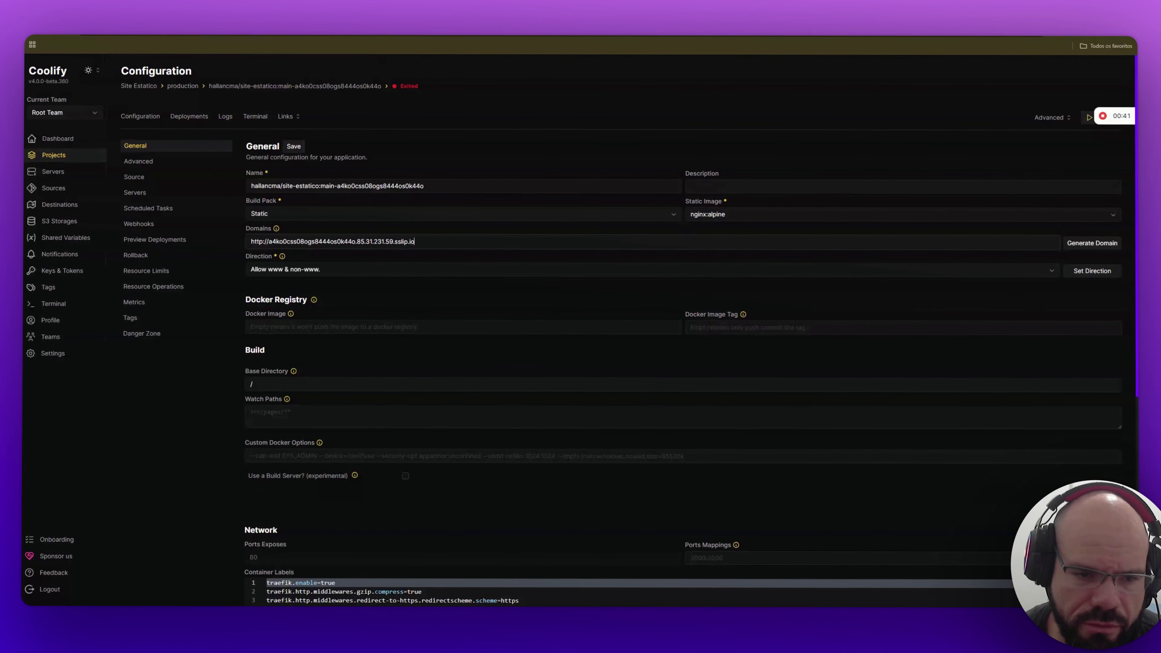
scroll(416, 280, down, 1)
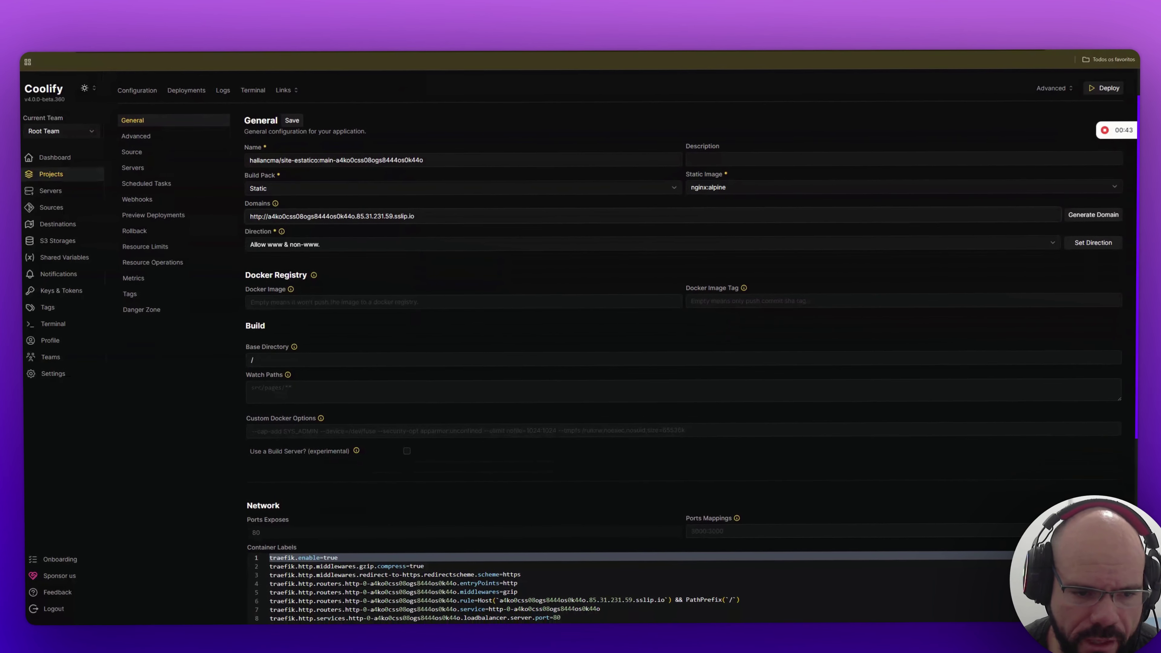
click(365, 350)
text(src)
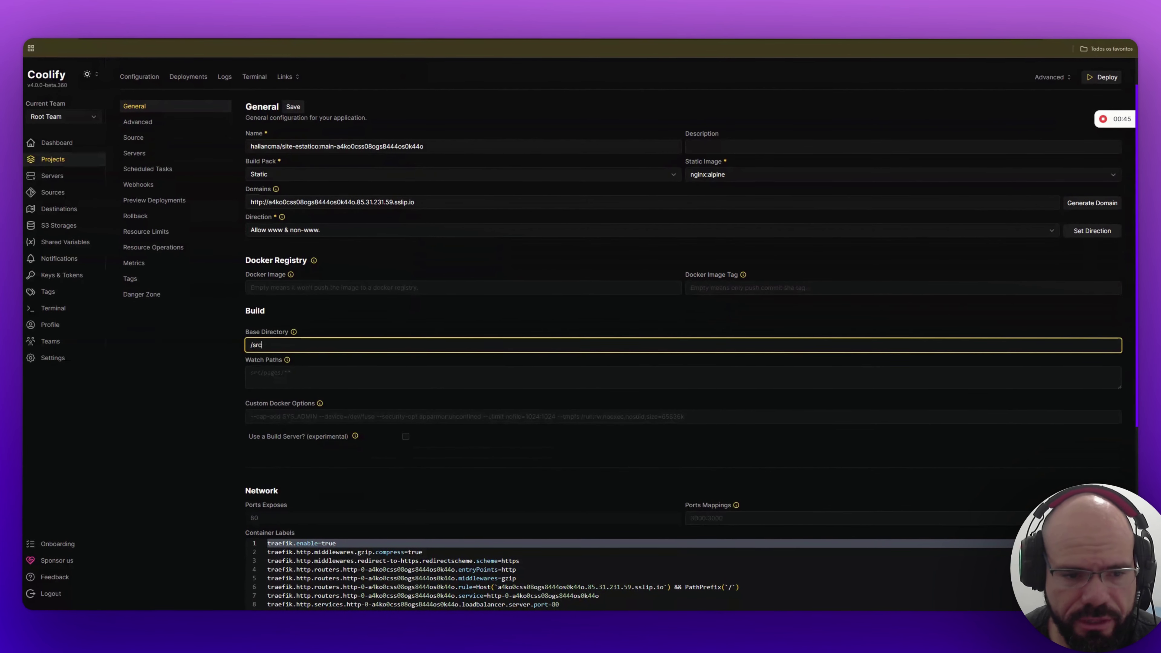
click(297, 112)
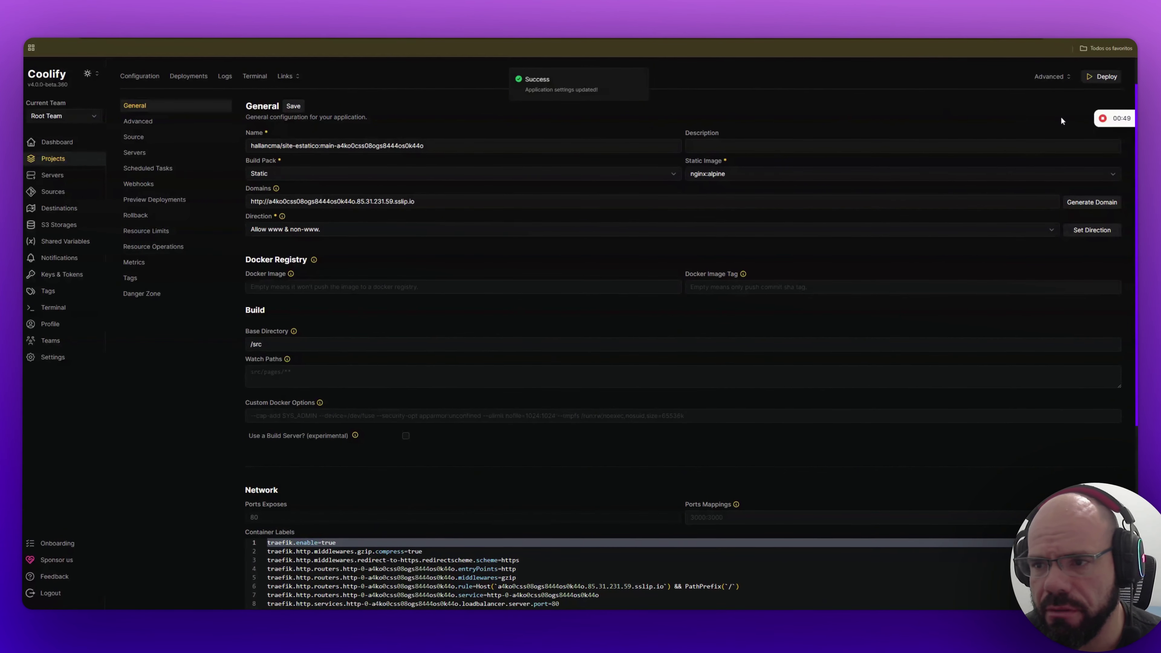
click(1107, 78)
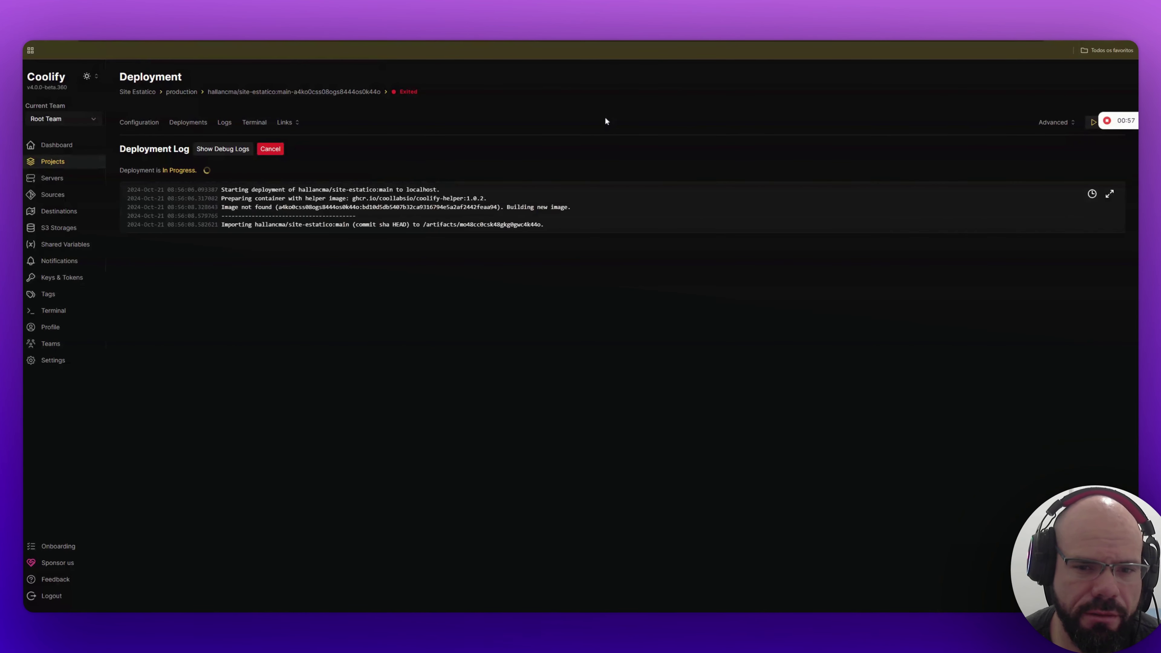
- Zoom in to watch the deployment finish, then open the site's sslip.io link
key(ctrl+plus)
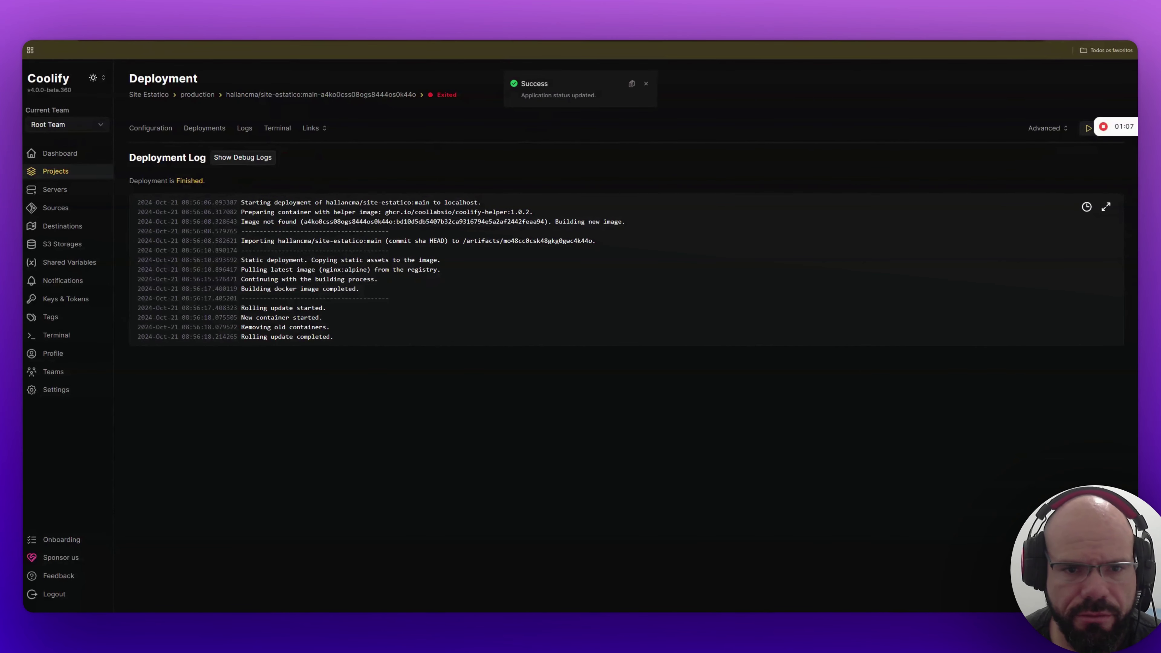
click(310, 130)
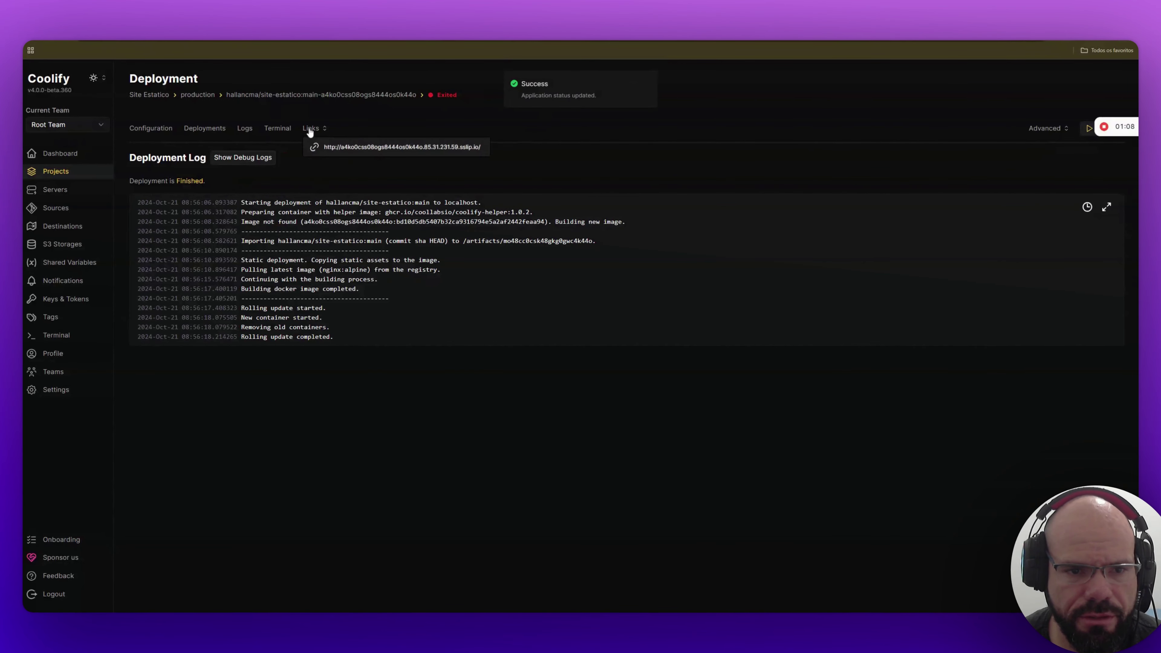
click(355, 147)
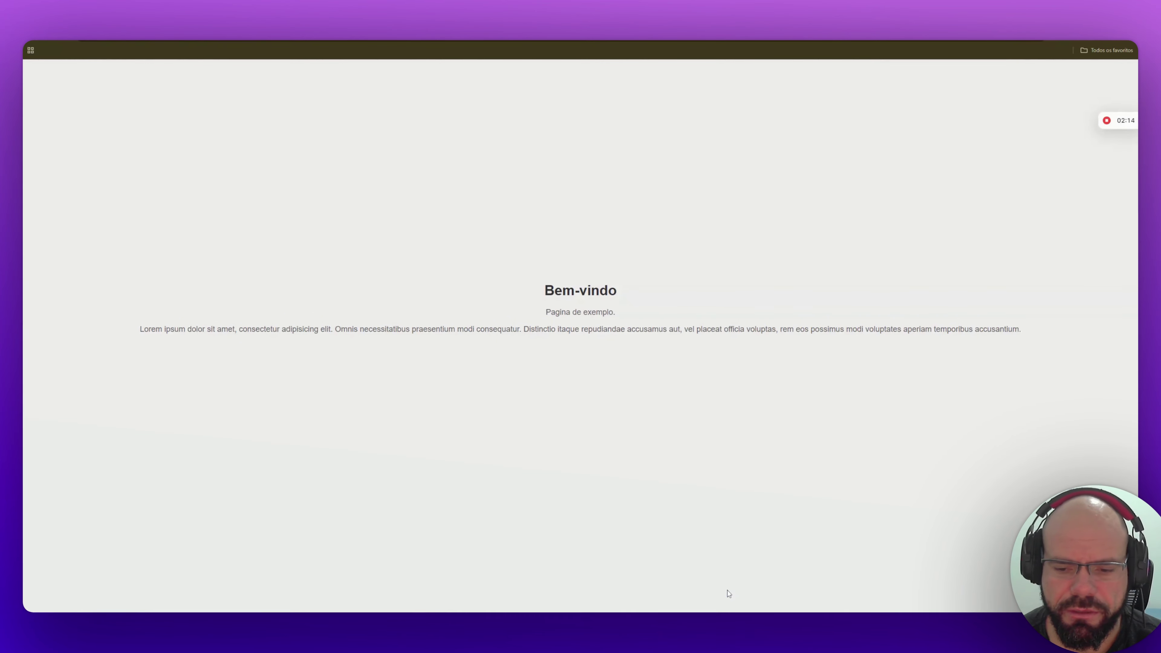
- Close the static site tab to return to the finished Coolify deployment
key(ctrl+w)
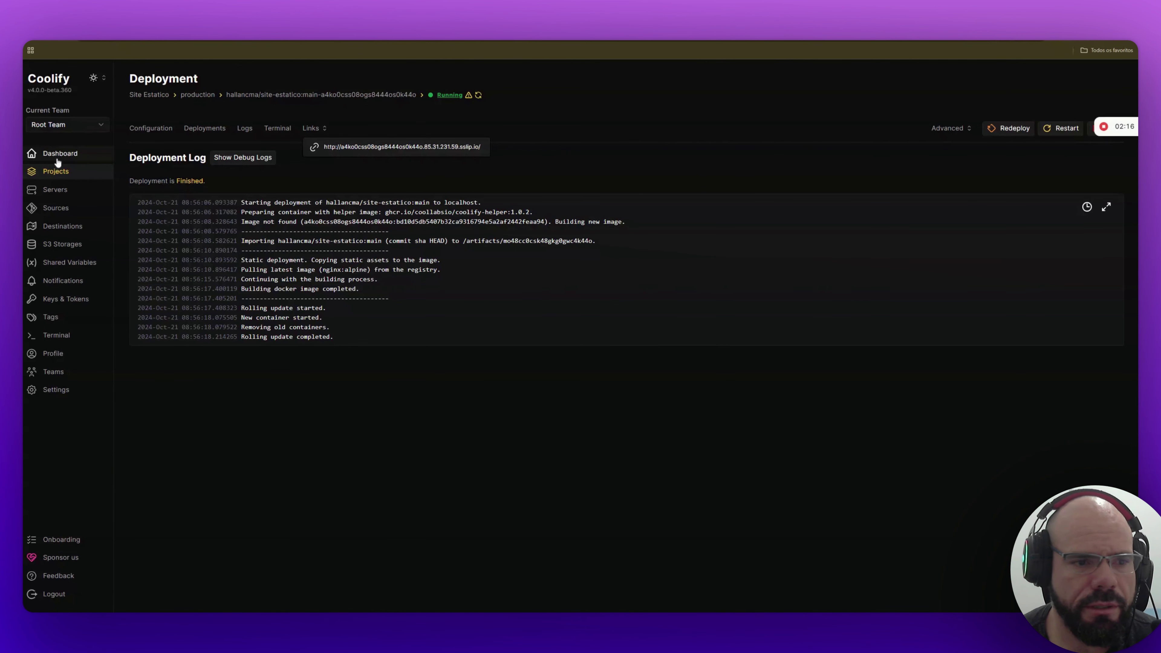
- Open the wordpress-with-mysql stack in Site WP and launch its sslip.io link
click(56, 171)
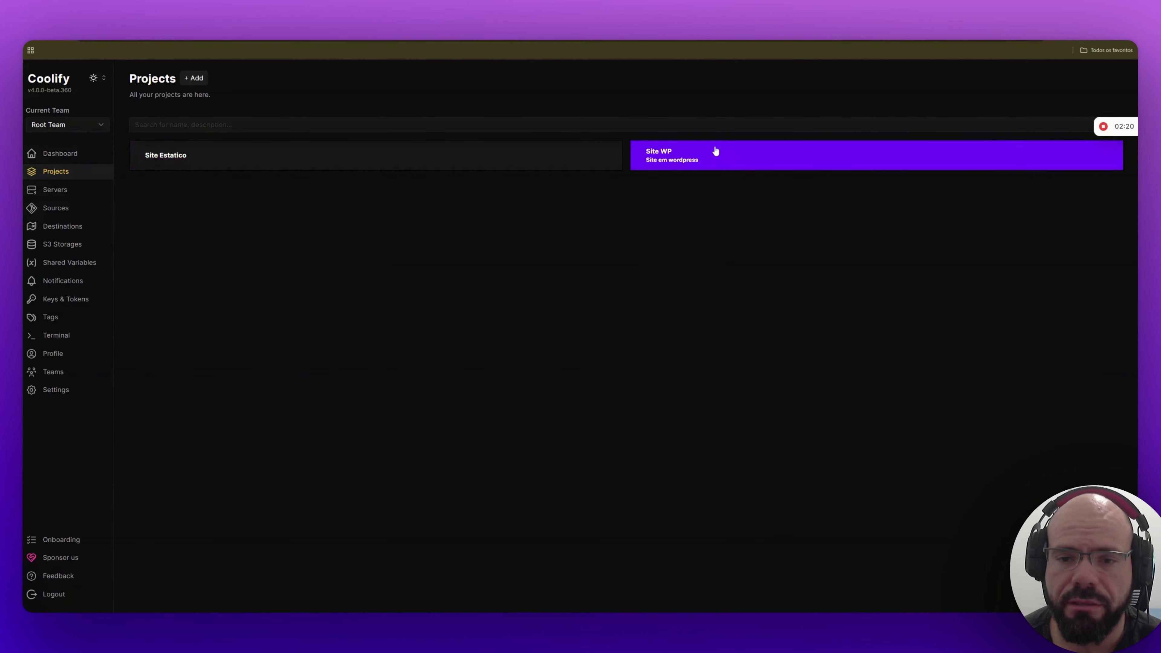
click(712, 156)
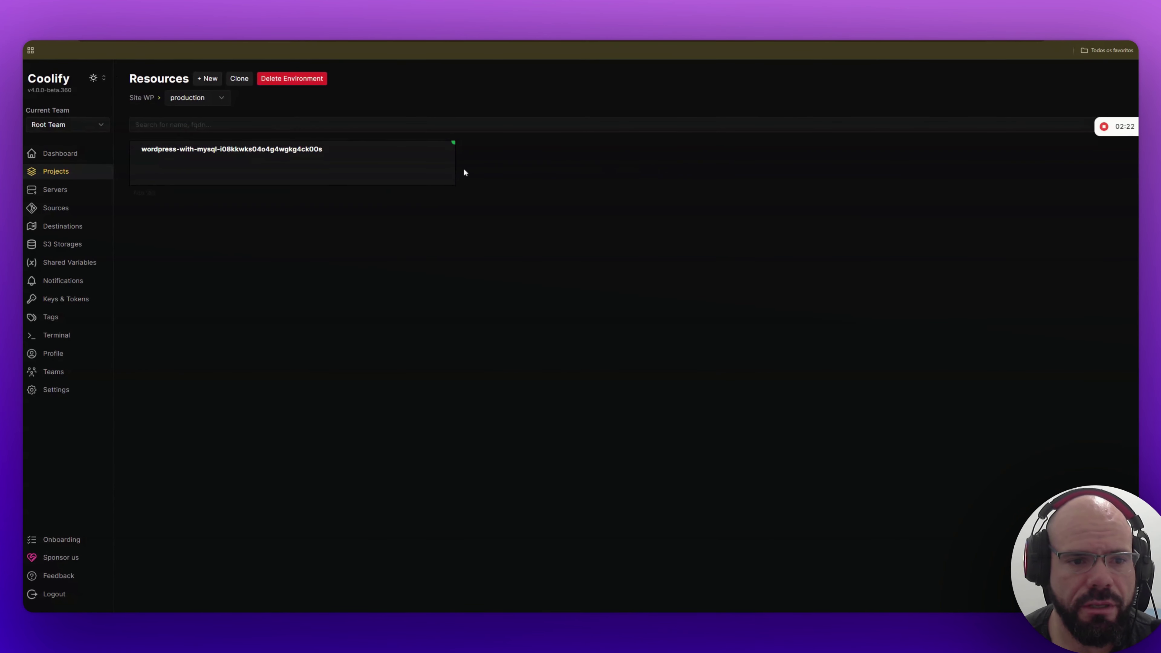
click(275, 169)
click(246, 130)
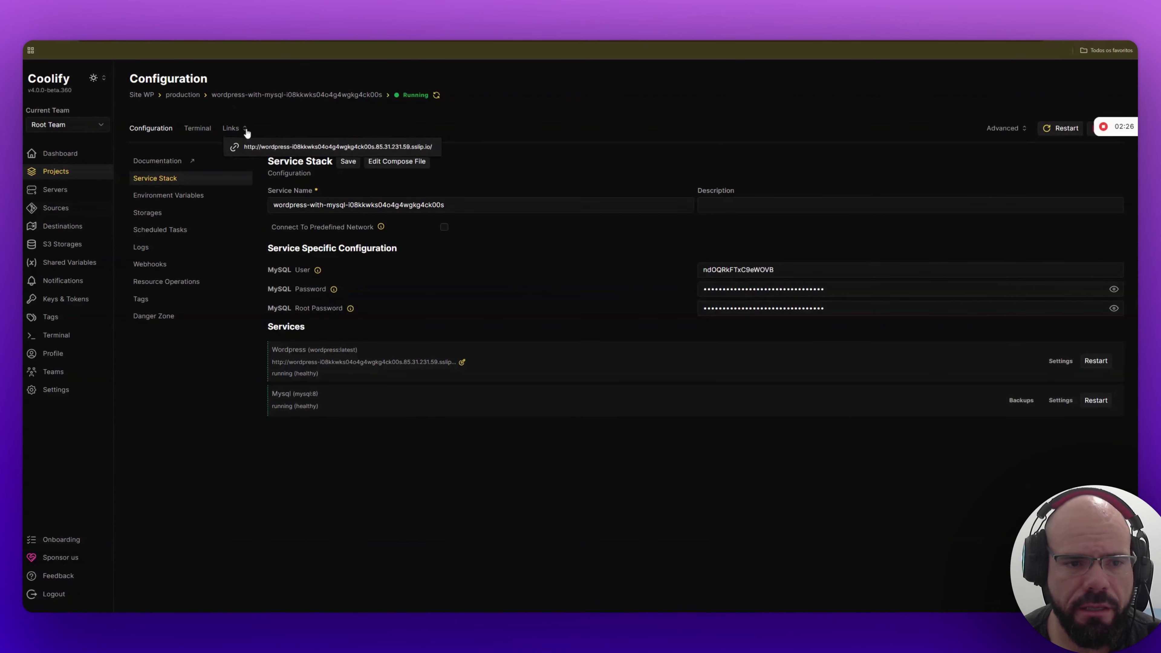
click(262, 149)
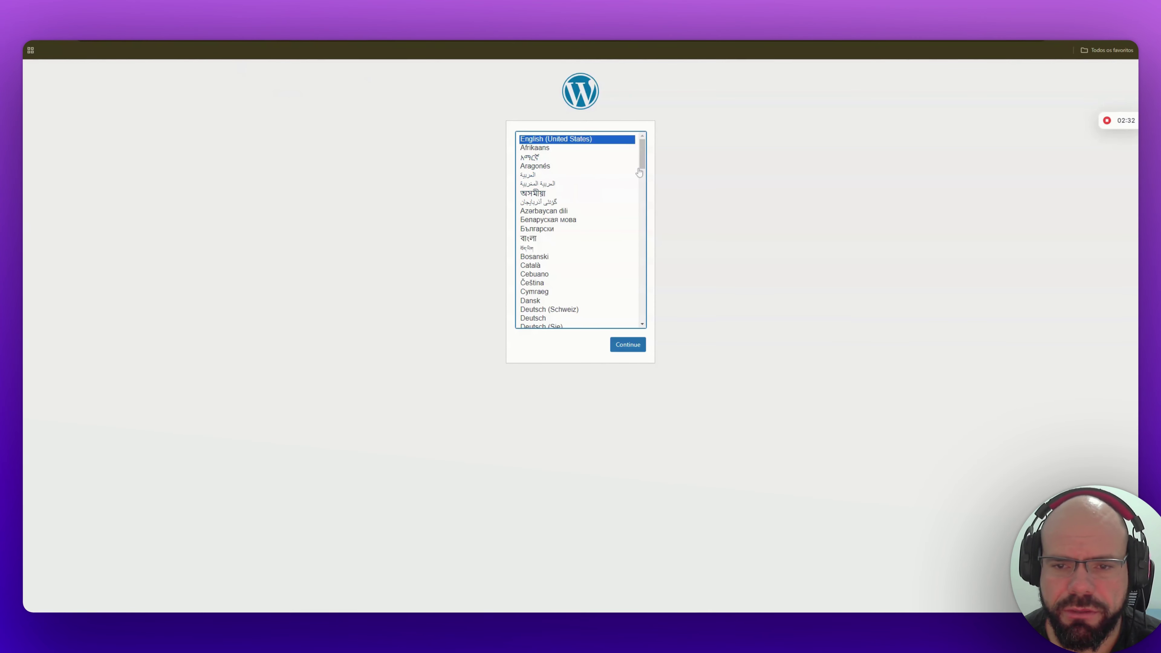
- Select Português do Brasil in the WordPress installer, continue, then switch to the Prezi tab
drag(642, 160, 648, 276)
click(563, 276)
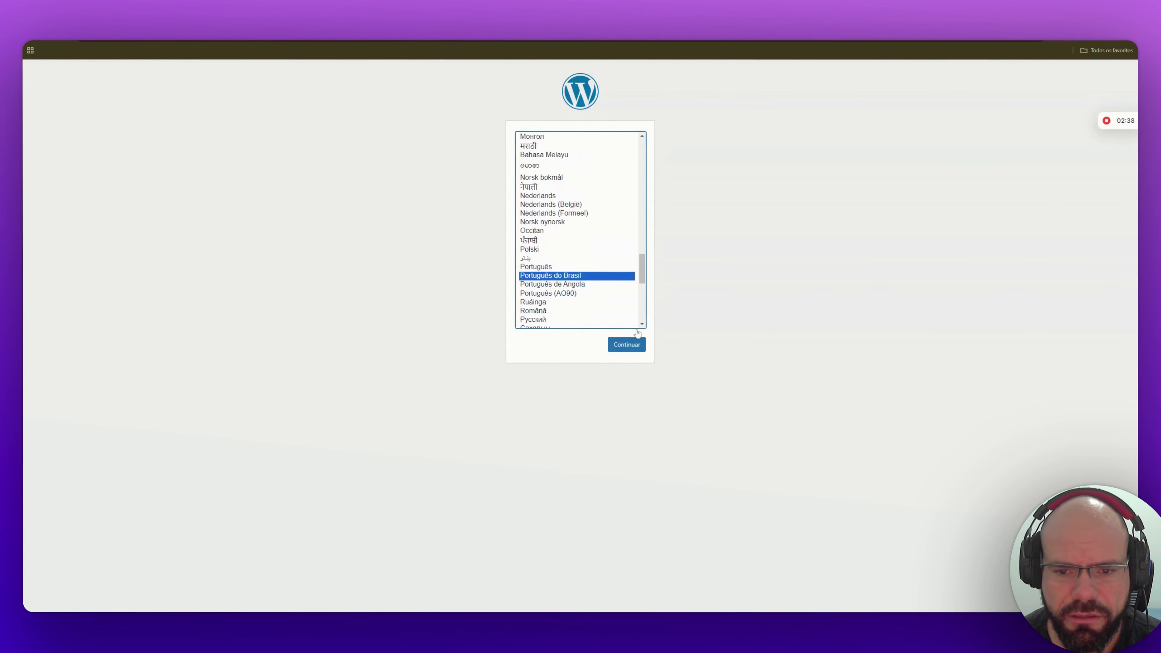
click(628, 344)
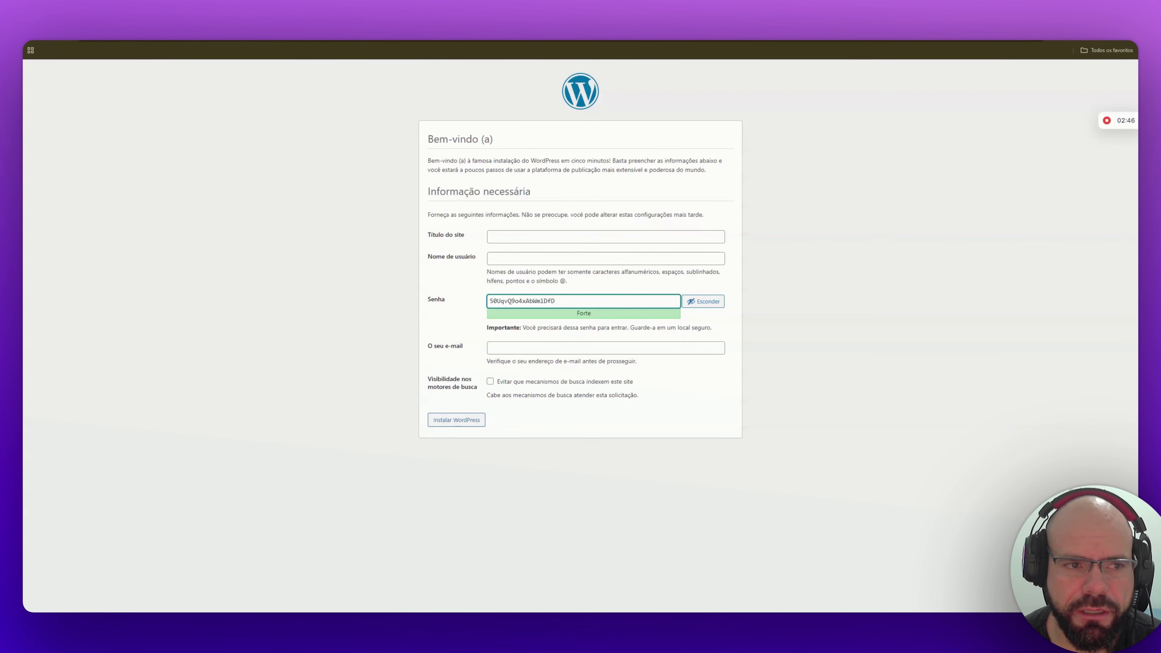
key(ctrl+Tab)
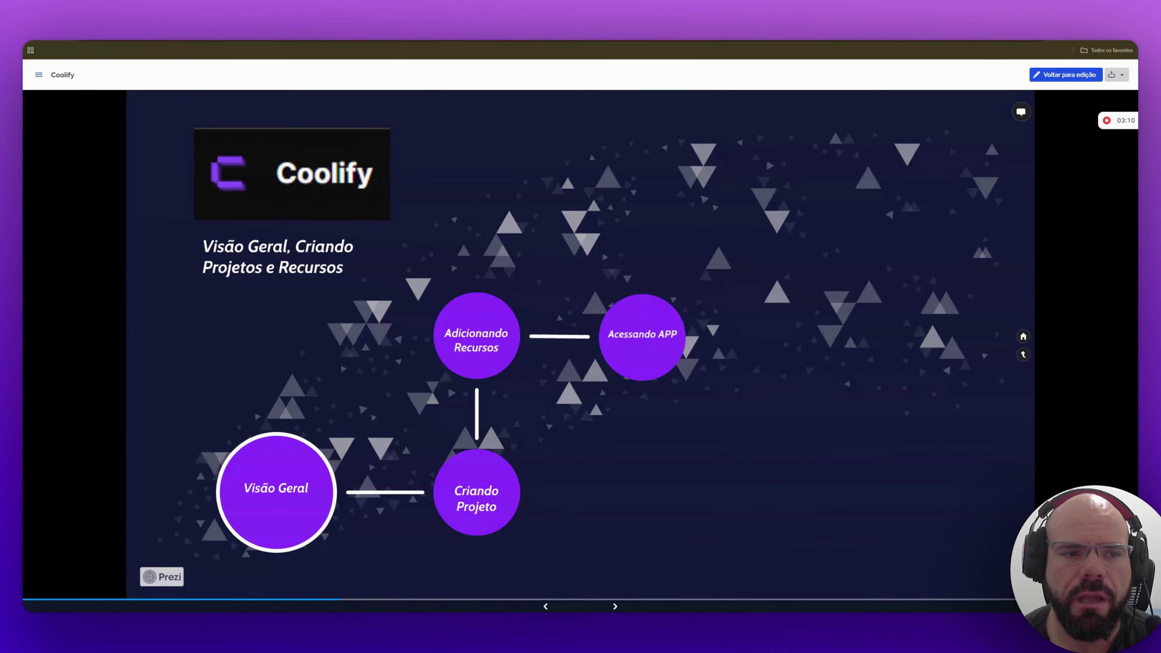
- Leave the Prezi overview and return to the WordPress stack's Configuration page in Coolify
key(ctrl+Tab)
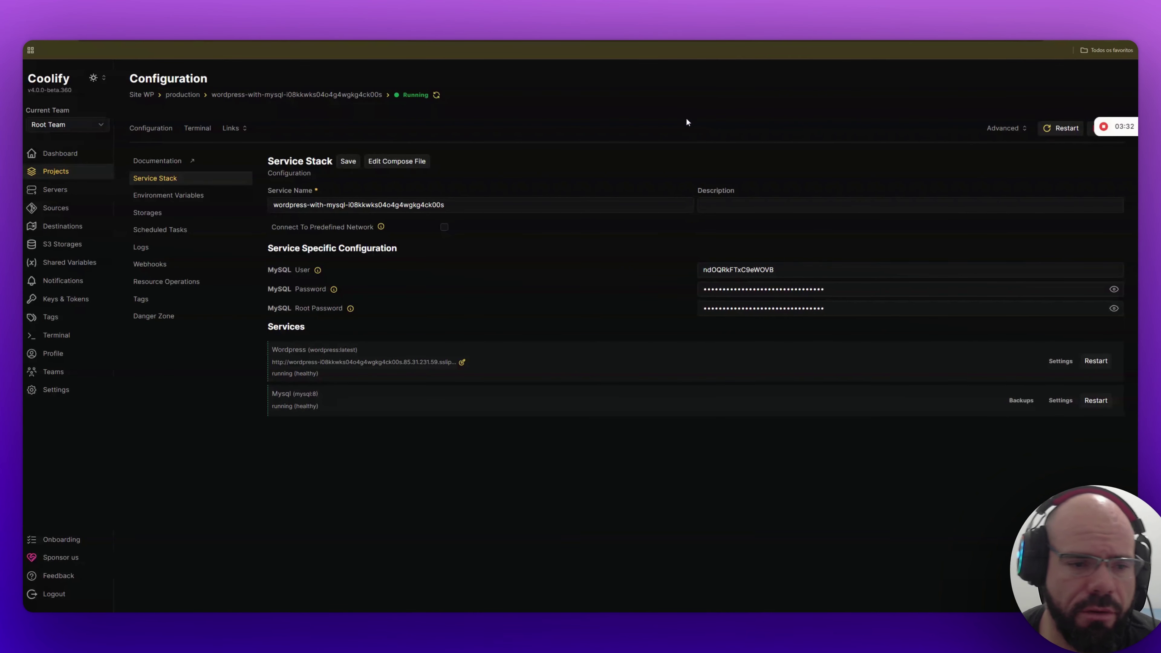
- Review the Wordpress service settings, then open the site-estatico application in project Site Estatico
click(1060, 362)
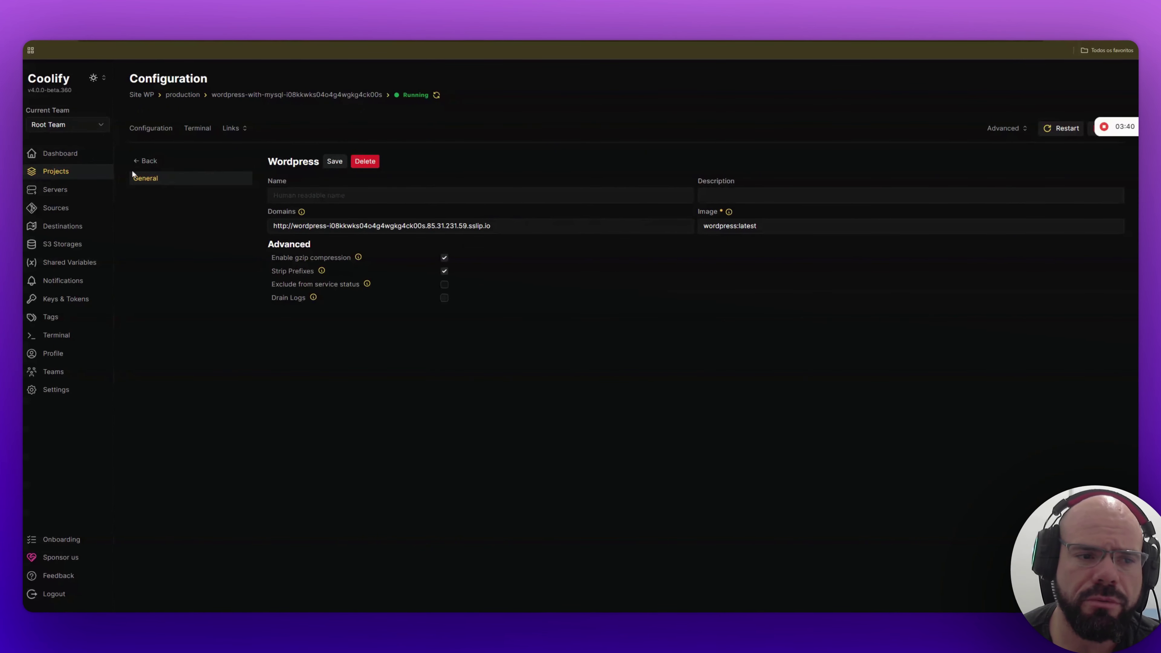
click(64, 174)
click(208, 165)
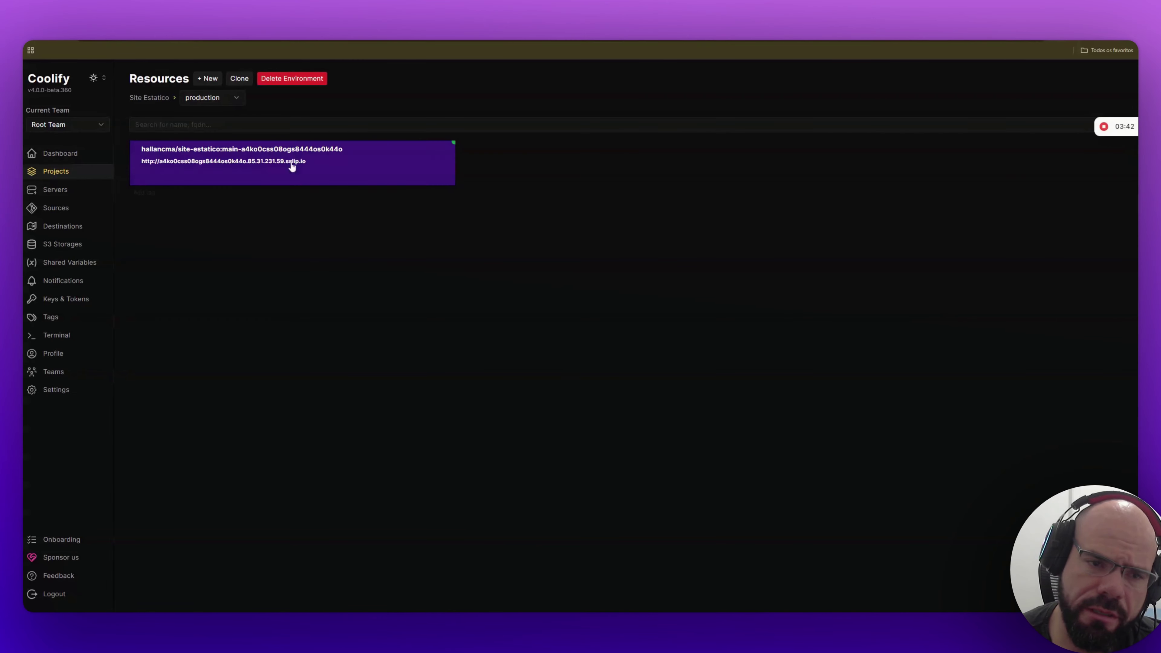
click(385, 160)
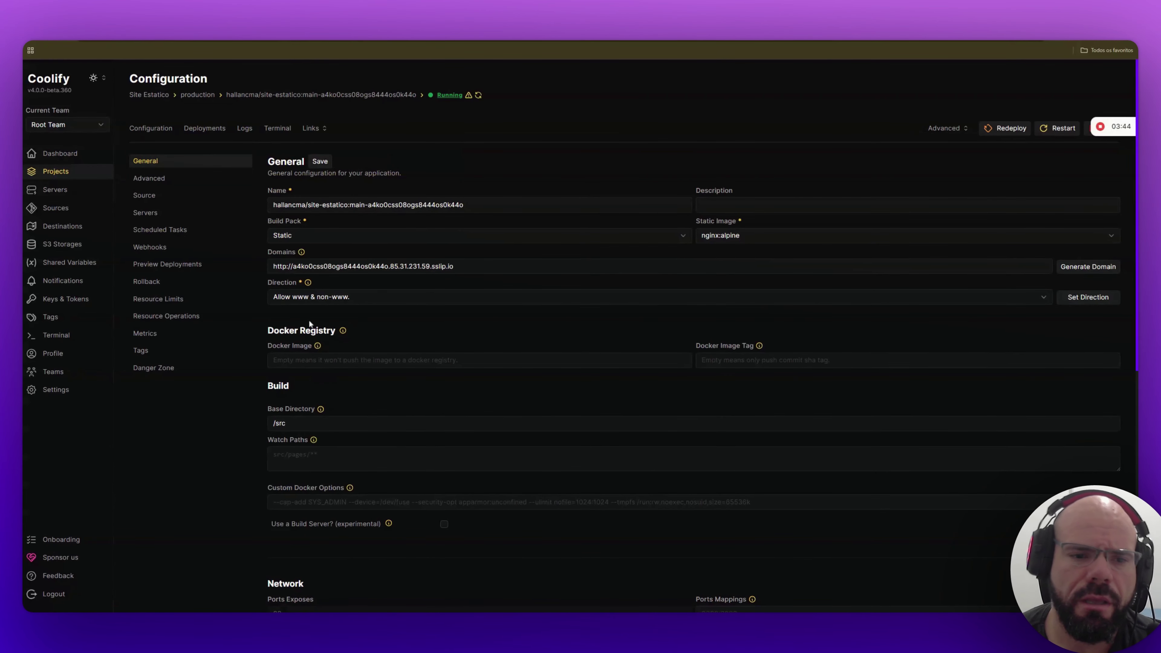